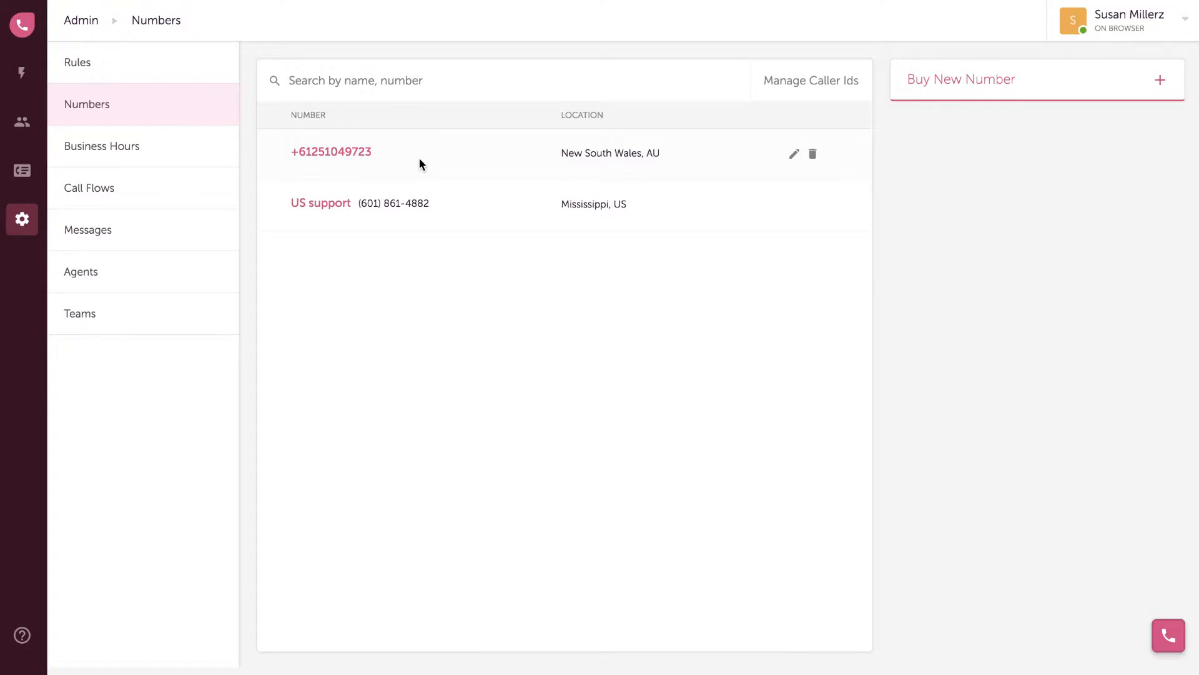
Rename the New South Wales number to 'Australian Sales' and set calls to record manually
click(374, 165)
text(Austra)
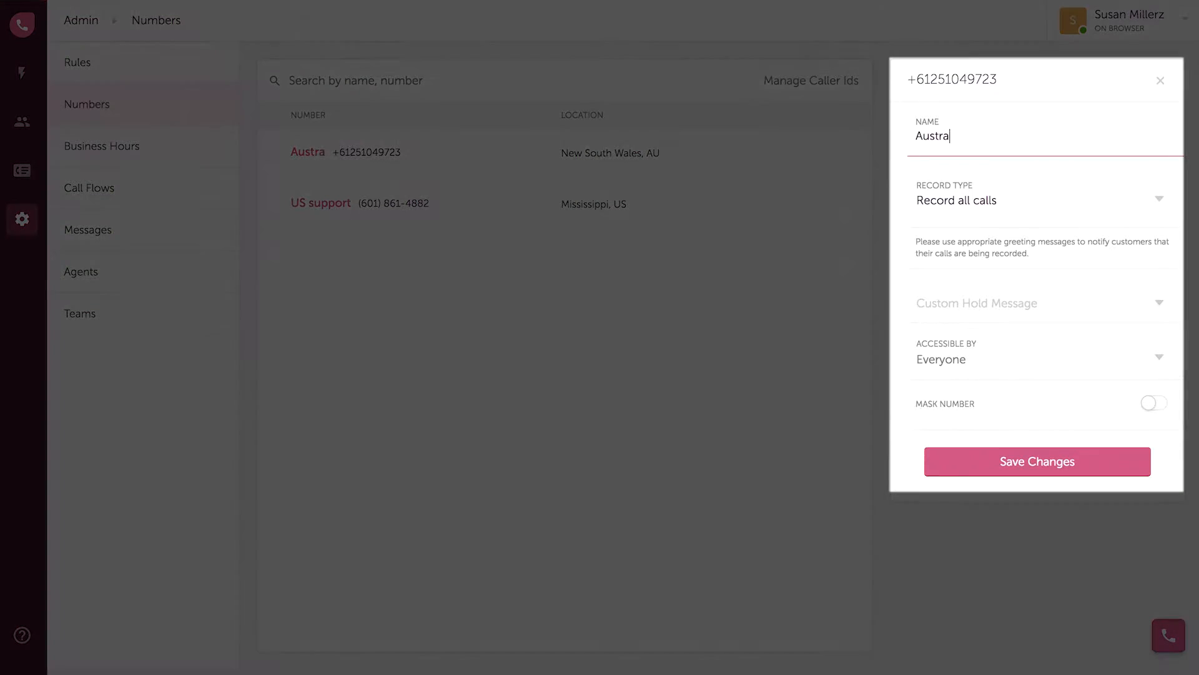
text(lian Sales)
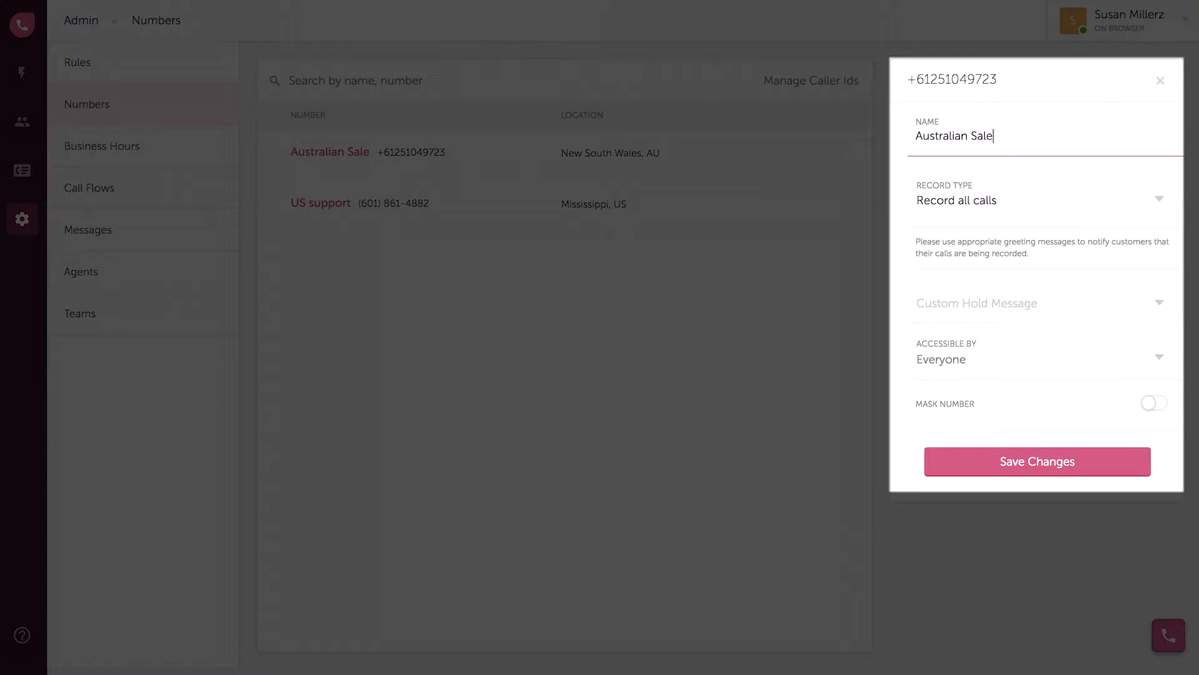
click(965, 204)
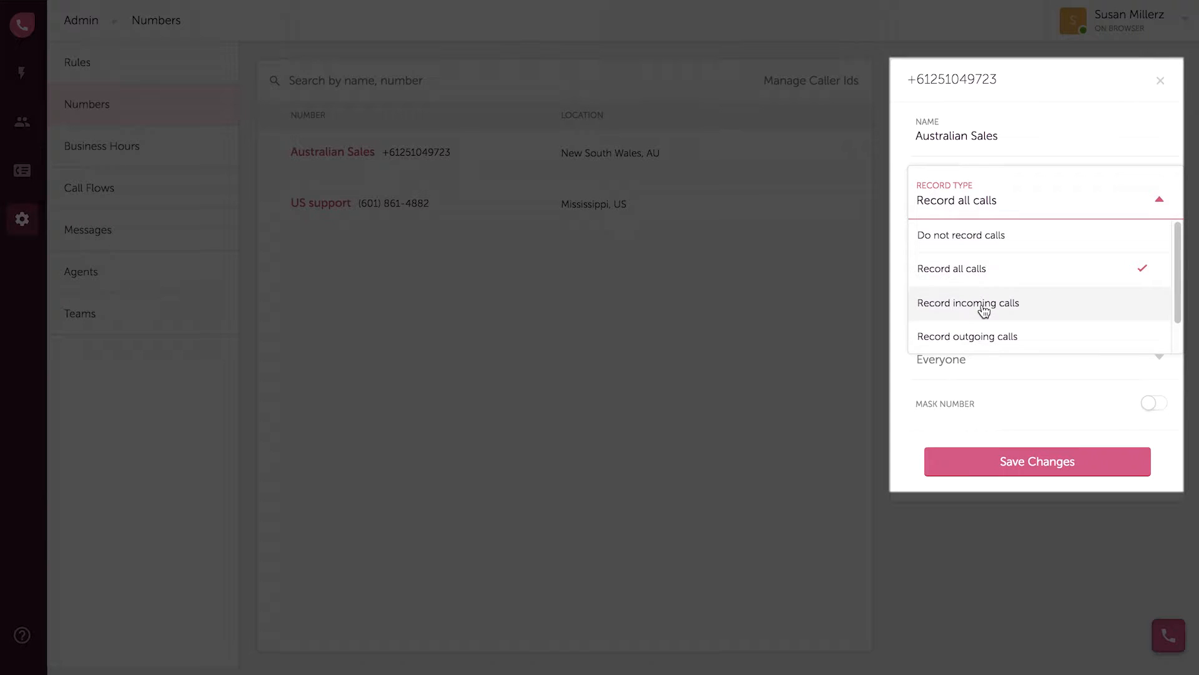
scroll(984, 311, down, 1)
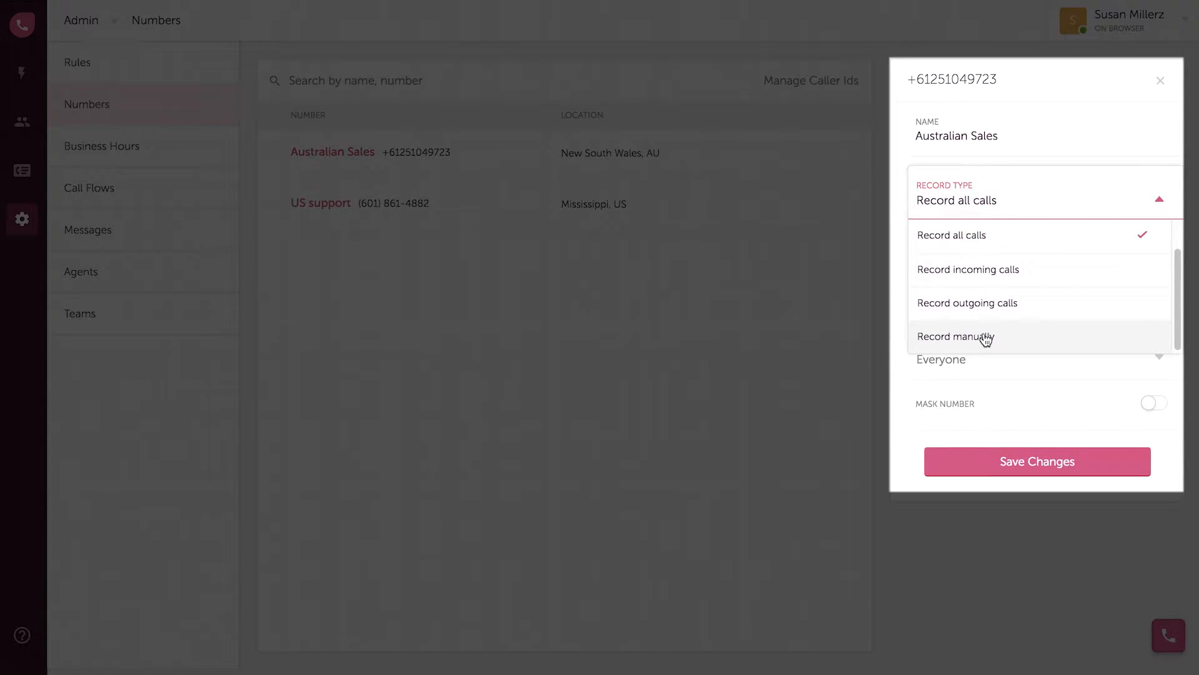
click(985, 337)
Leave hold message unset, access as Everyone and number masking off, then save the number
click(1020, 305)
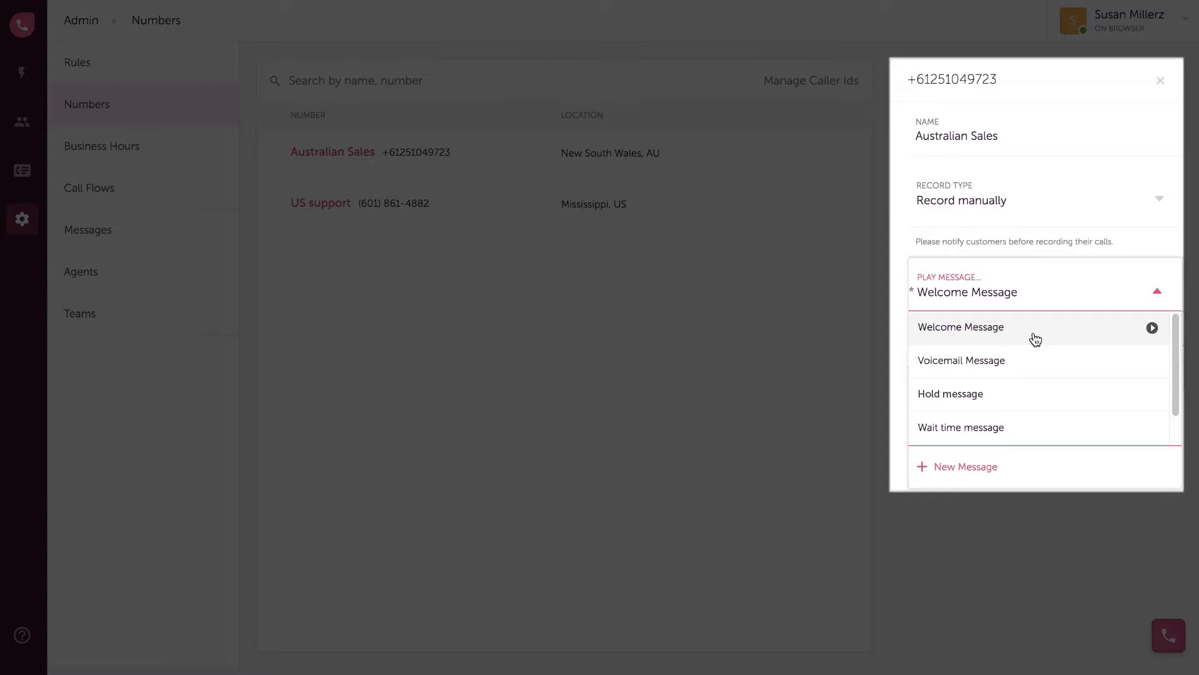
click(1035, 339)
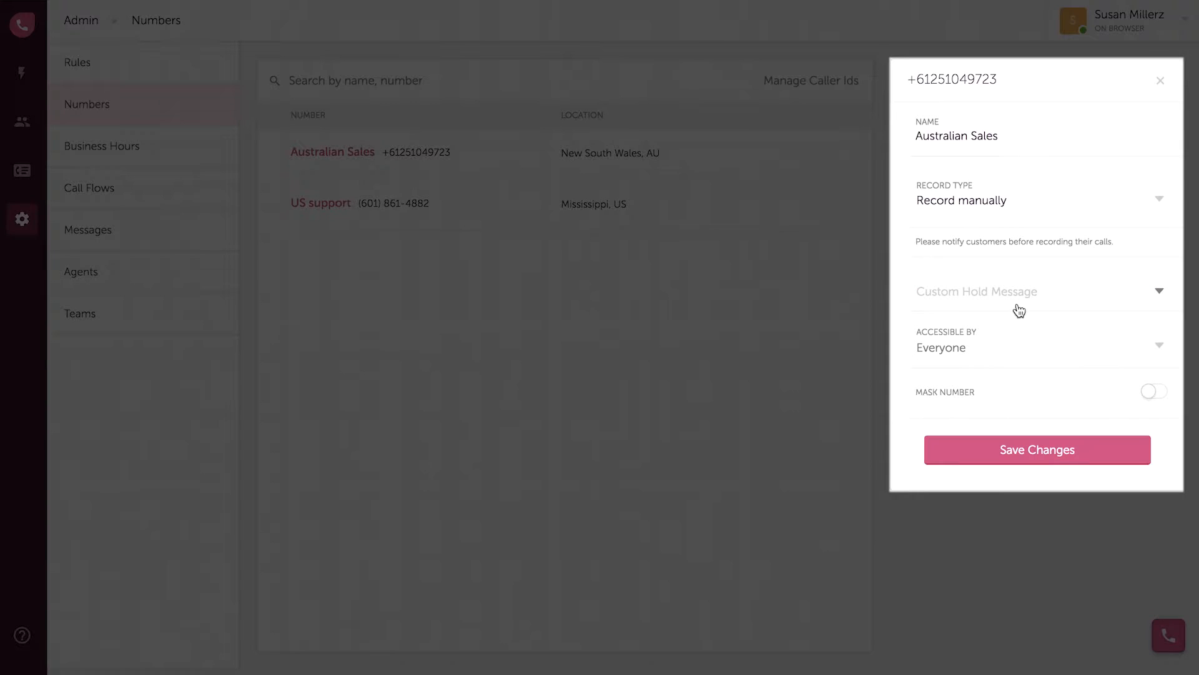
click(1160, 349)
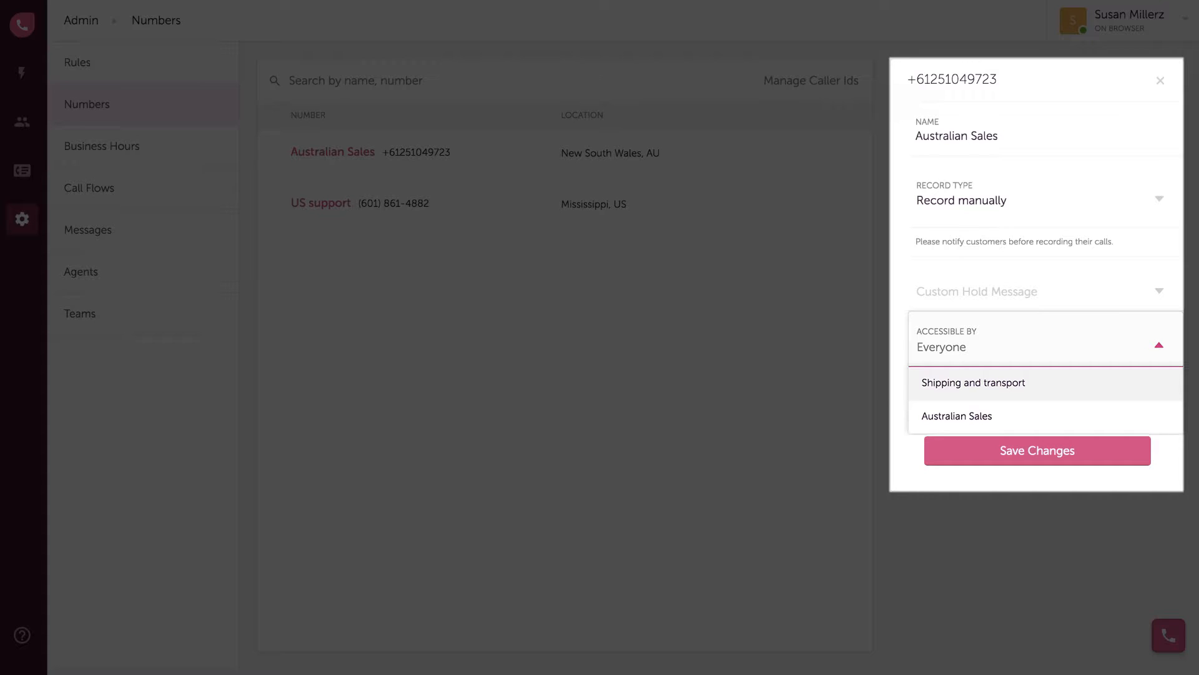
key(Escape)
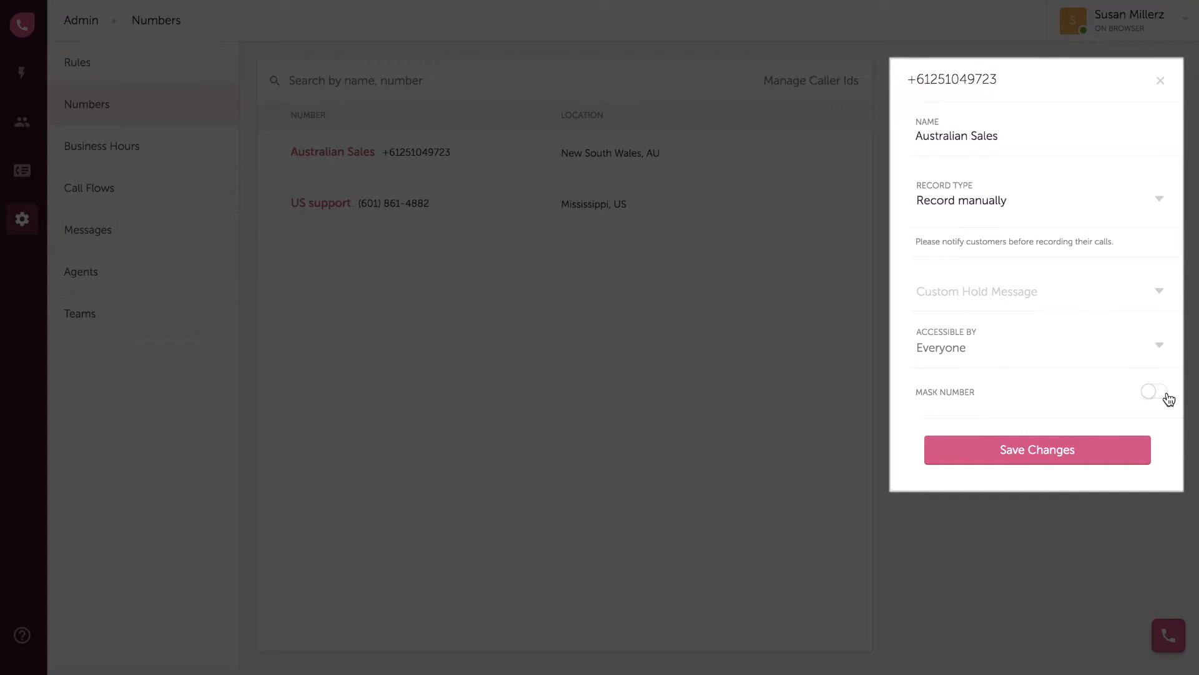
click(1167, 396)
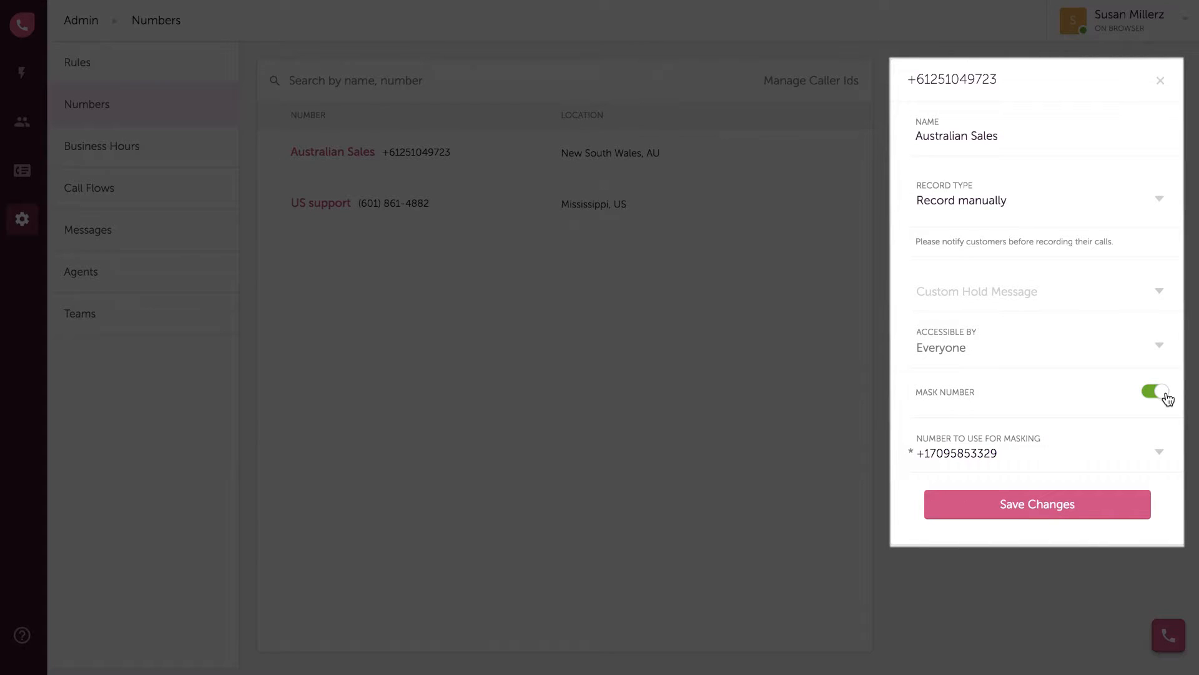
click(1165, 395)
click(1086, 454)
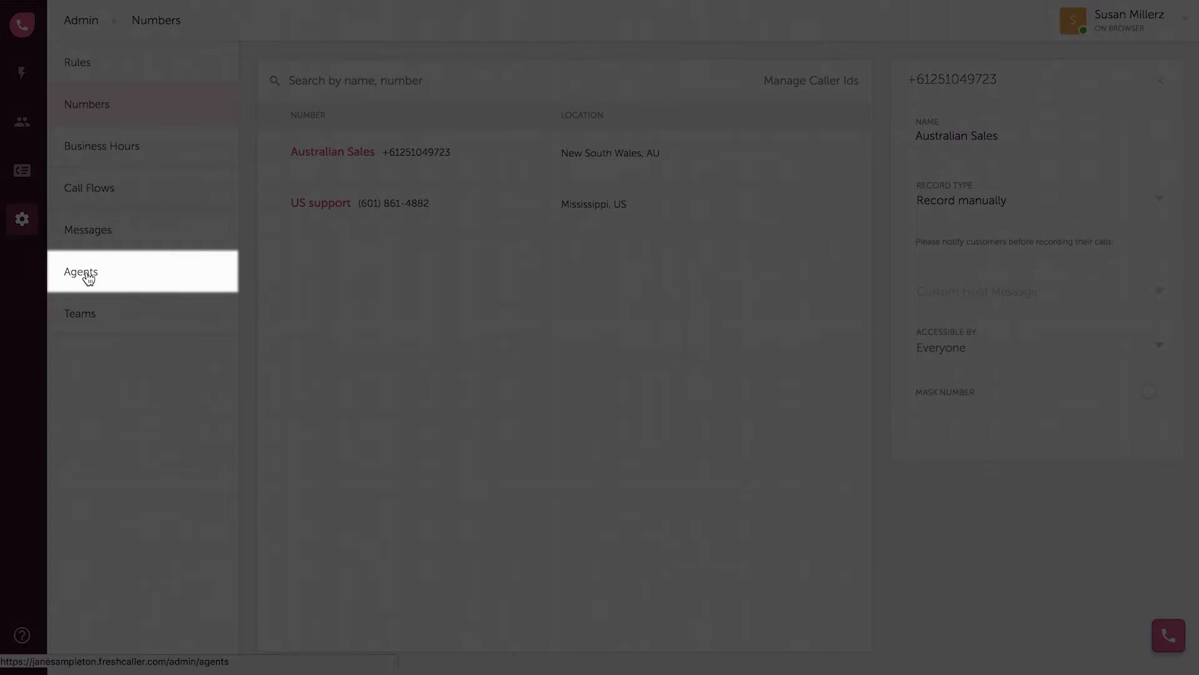
Add a new agent by entering their email address, keeping the Agent role
click(86, 273)
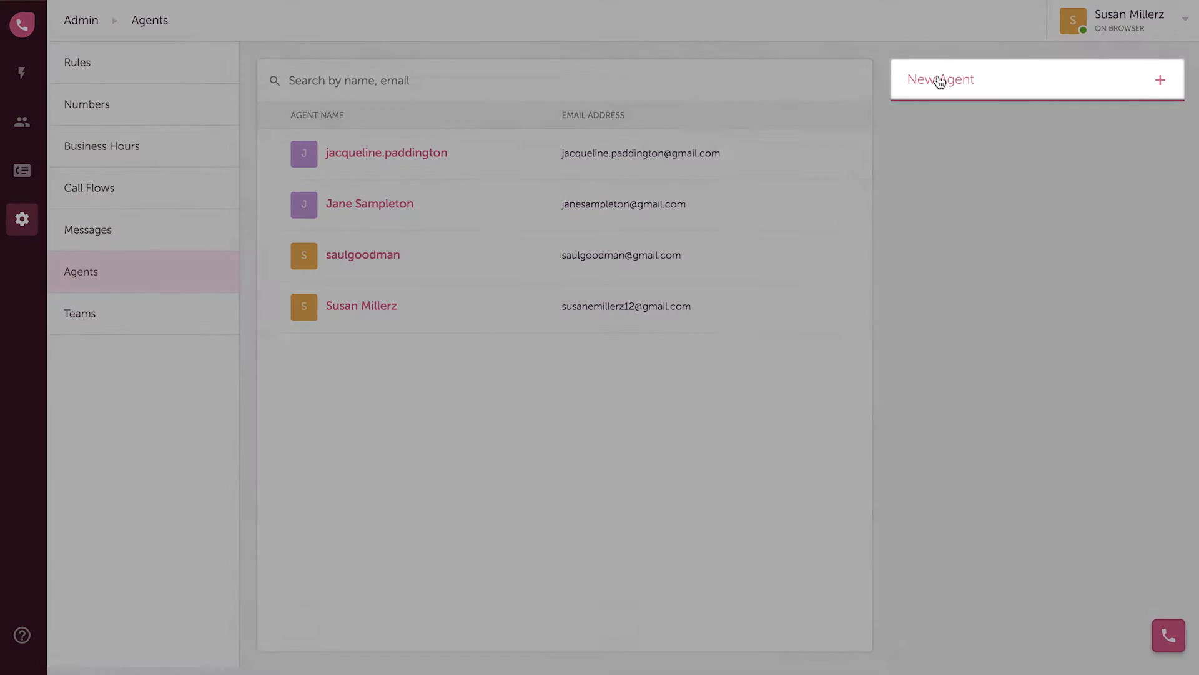
click(940, 81)
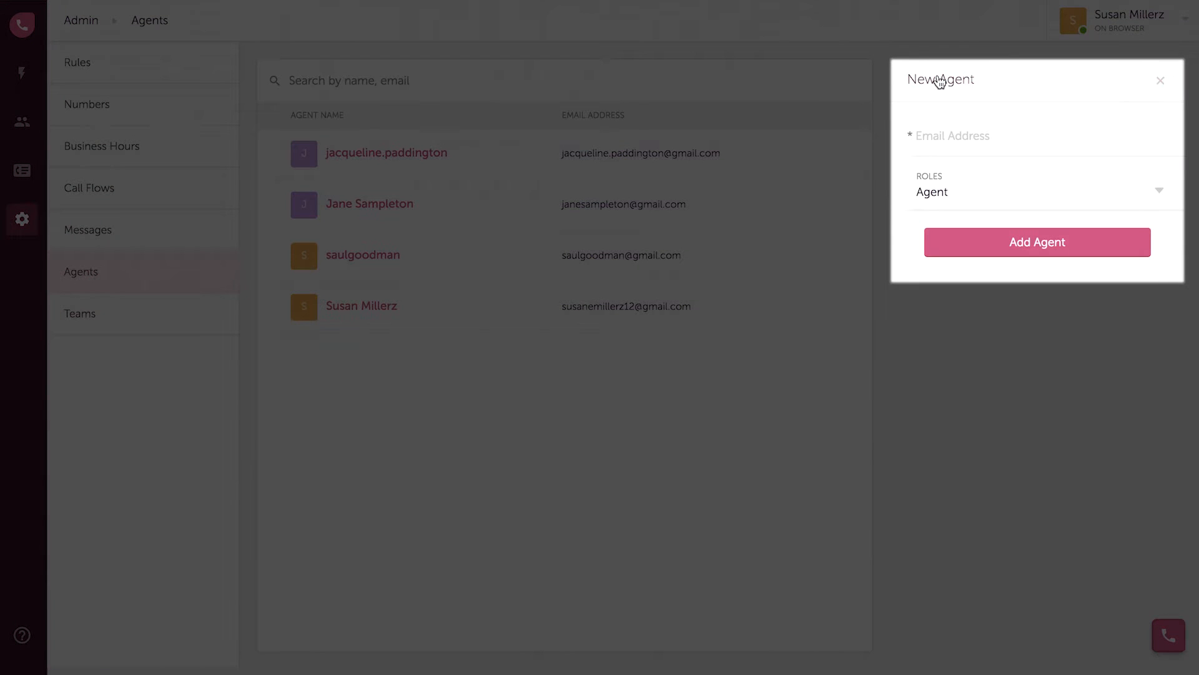
click(940, 135)
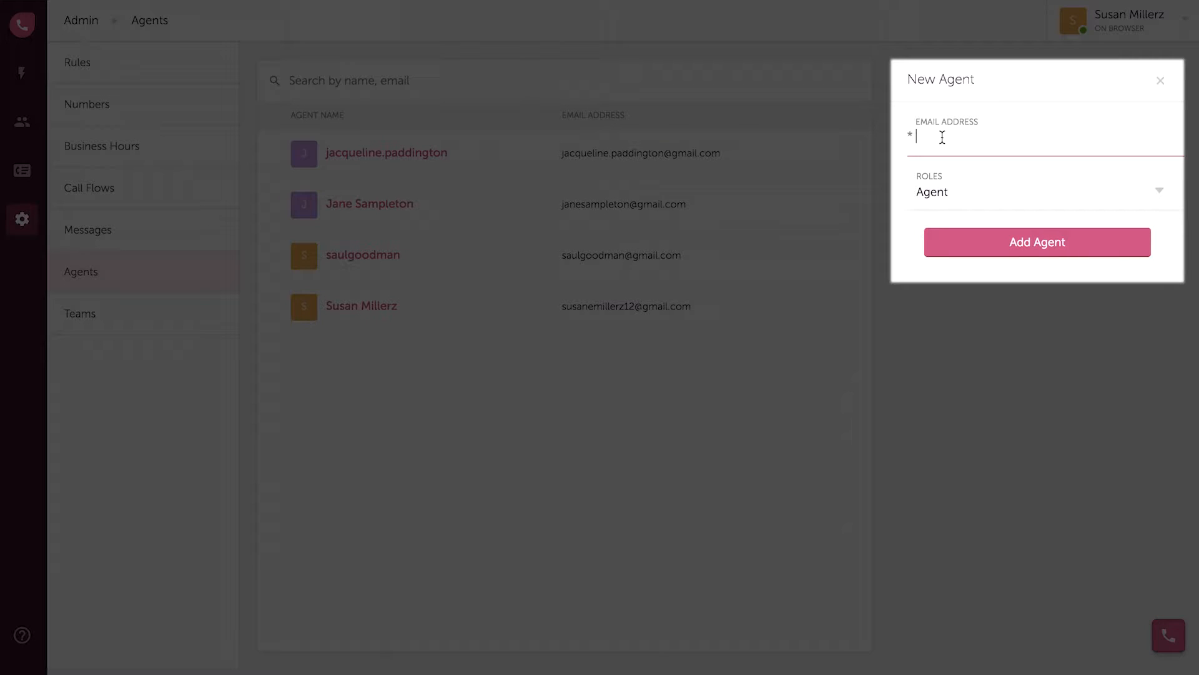
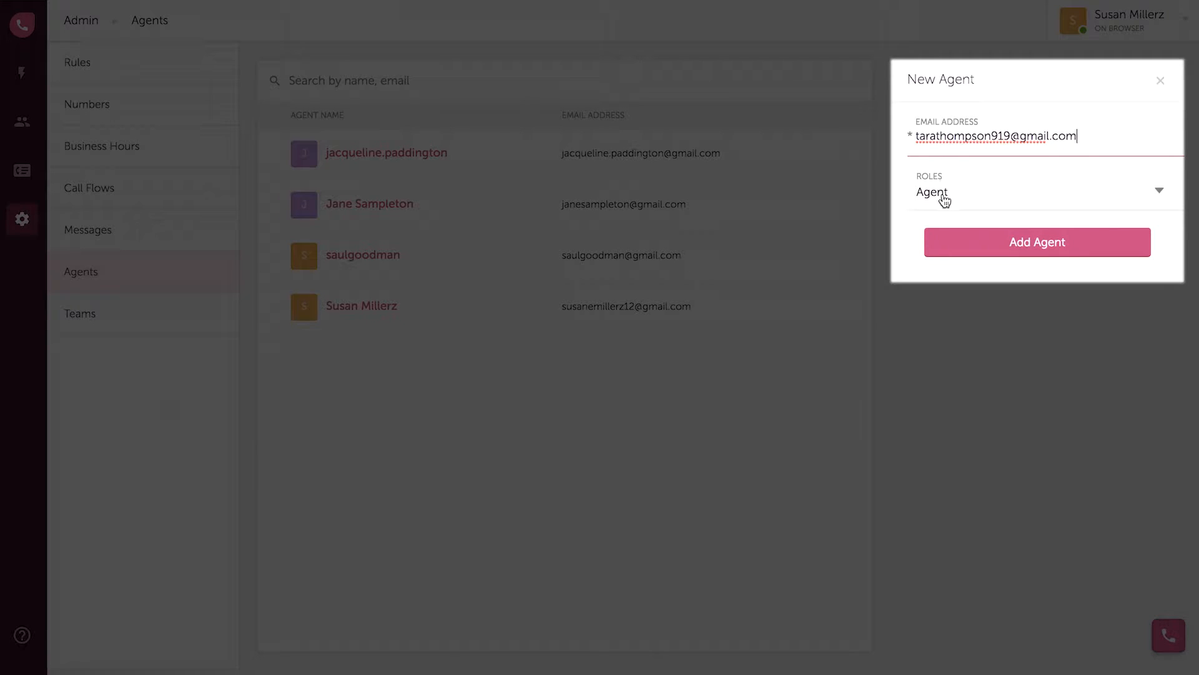
click(944, 199)
click(985, 258)
click(985, 253)
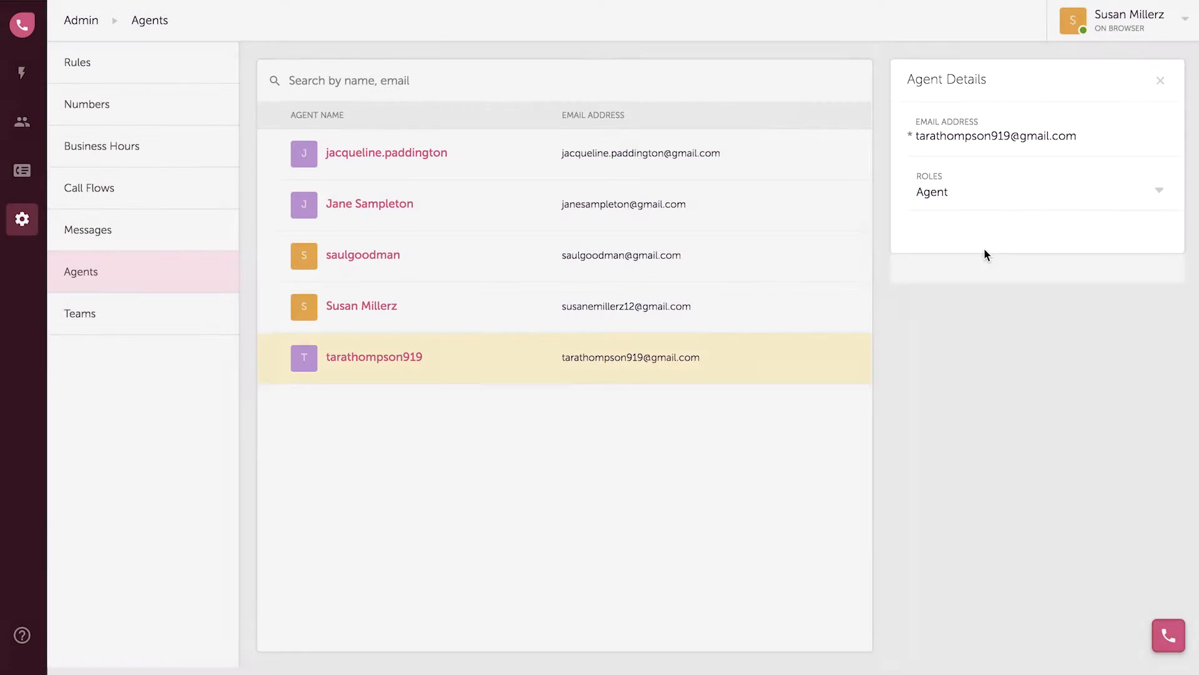
mouse_move(789, 380)
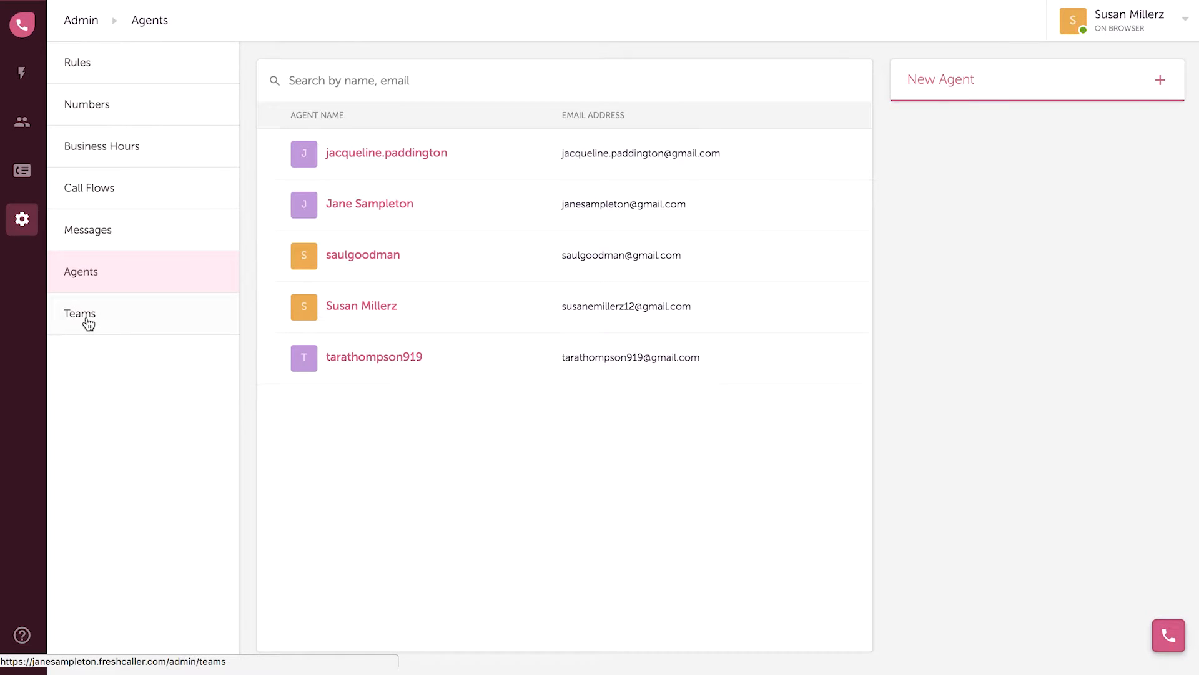
click(88, 319)
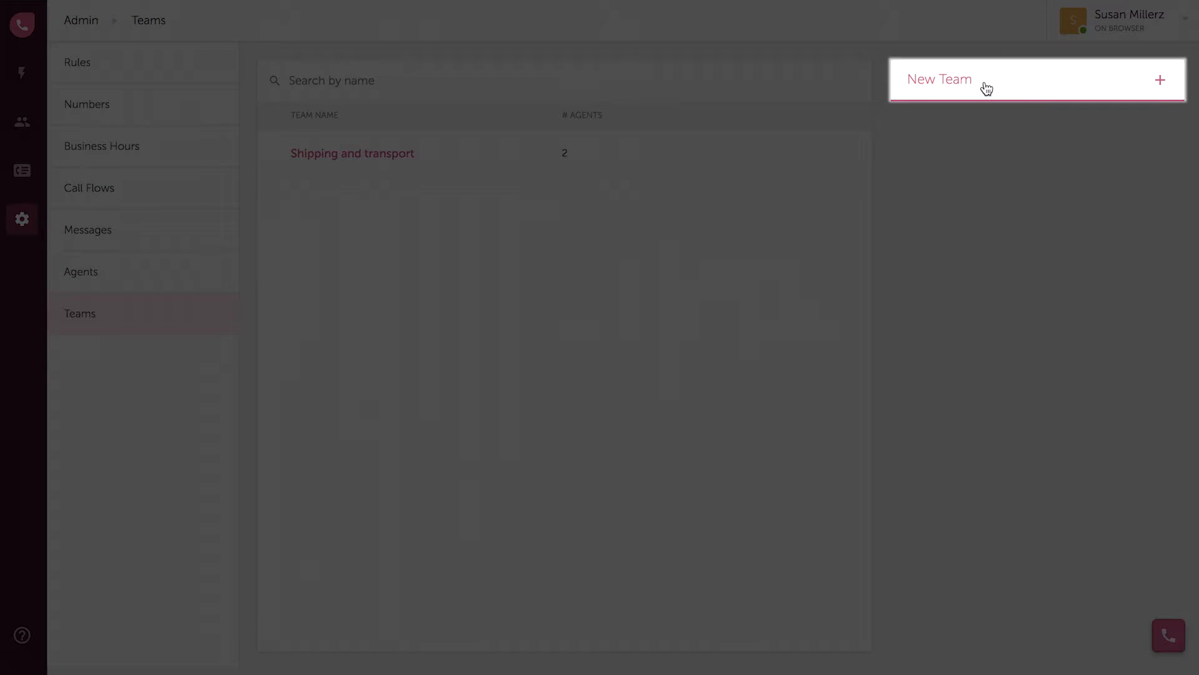
Create a team named 'Australian Sales' containing two agents
click(985, 87)
click(964, 133)
text(Australi)
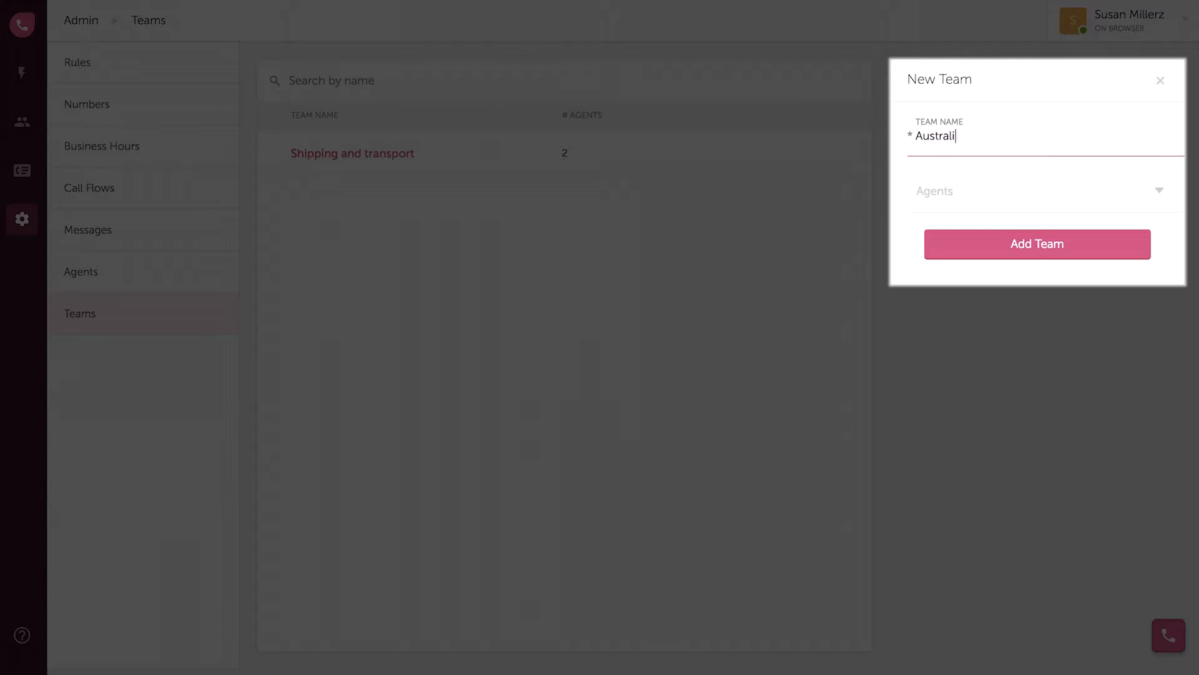
text(an Sales)
click(1147, 198)
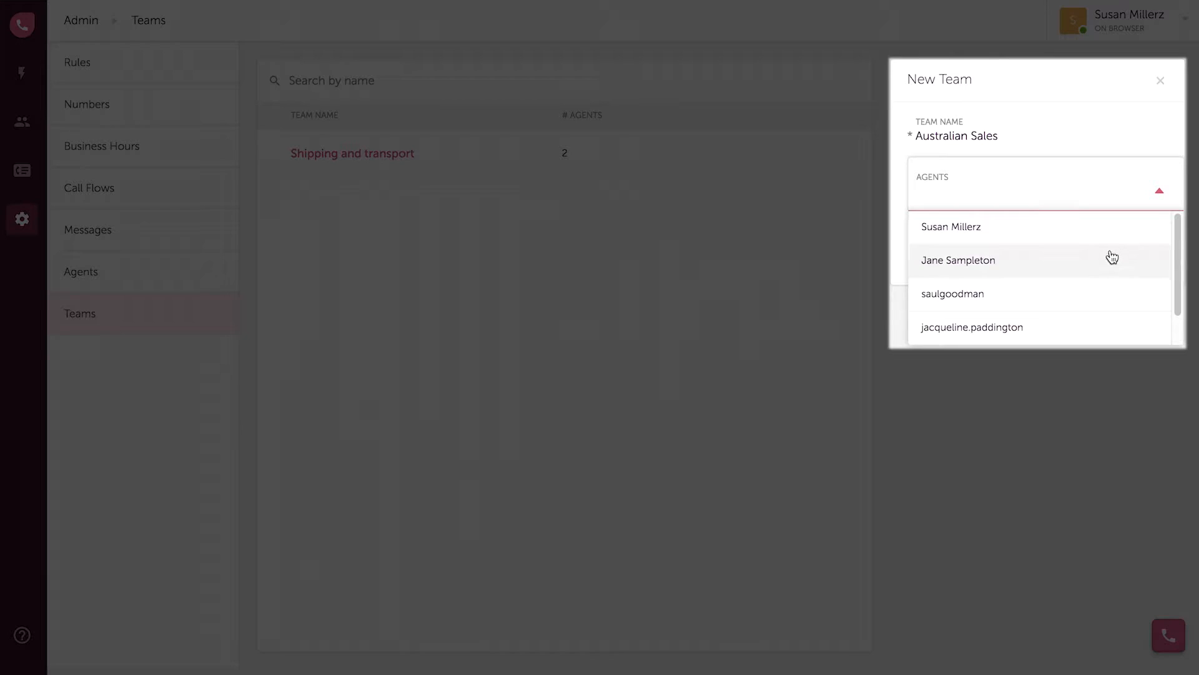
click(1150, 238)
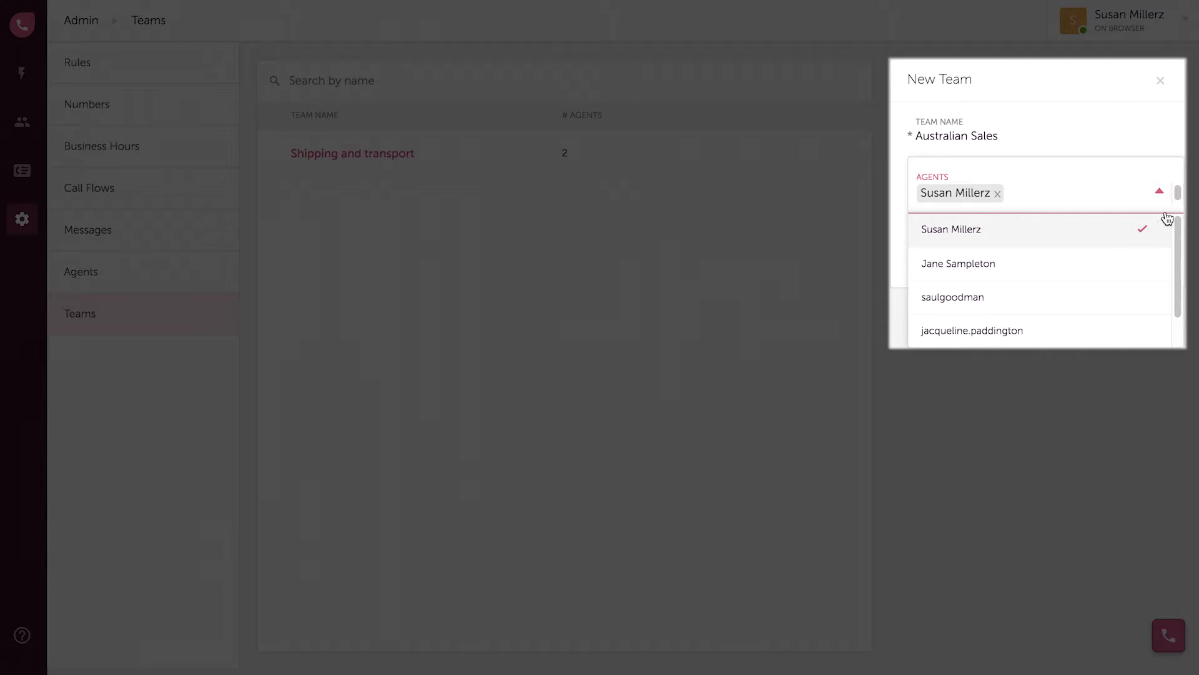
click(1143, 299)
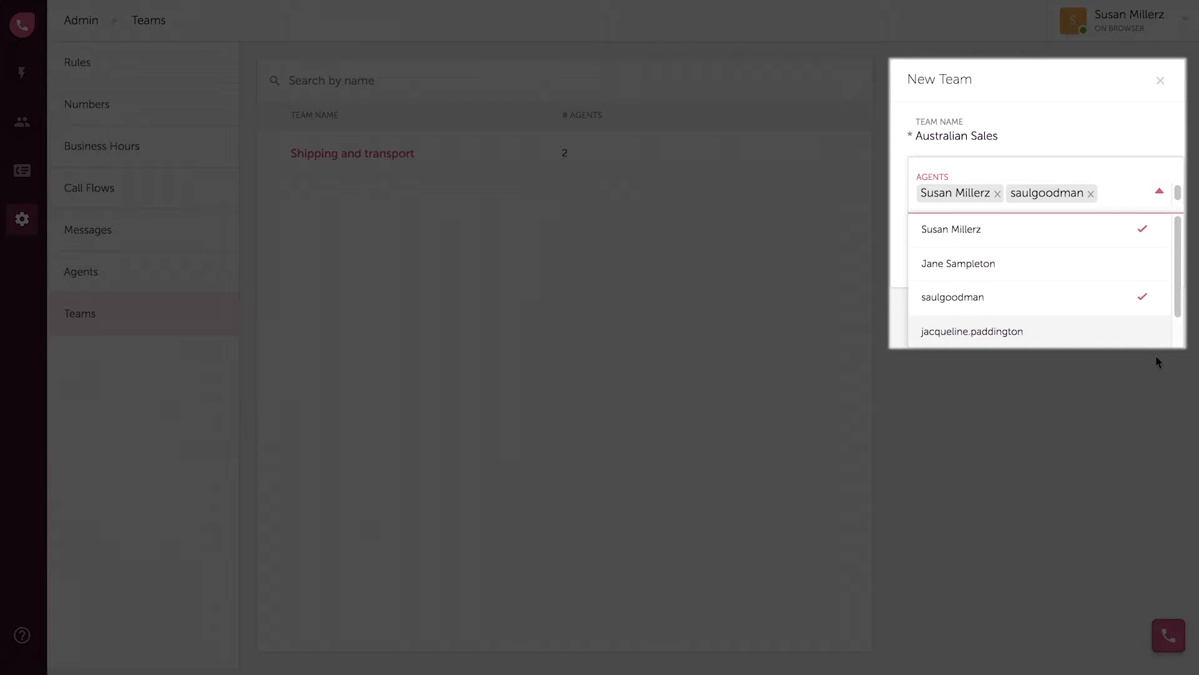
click(1159, 192)
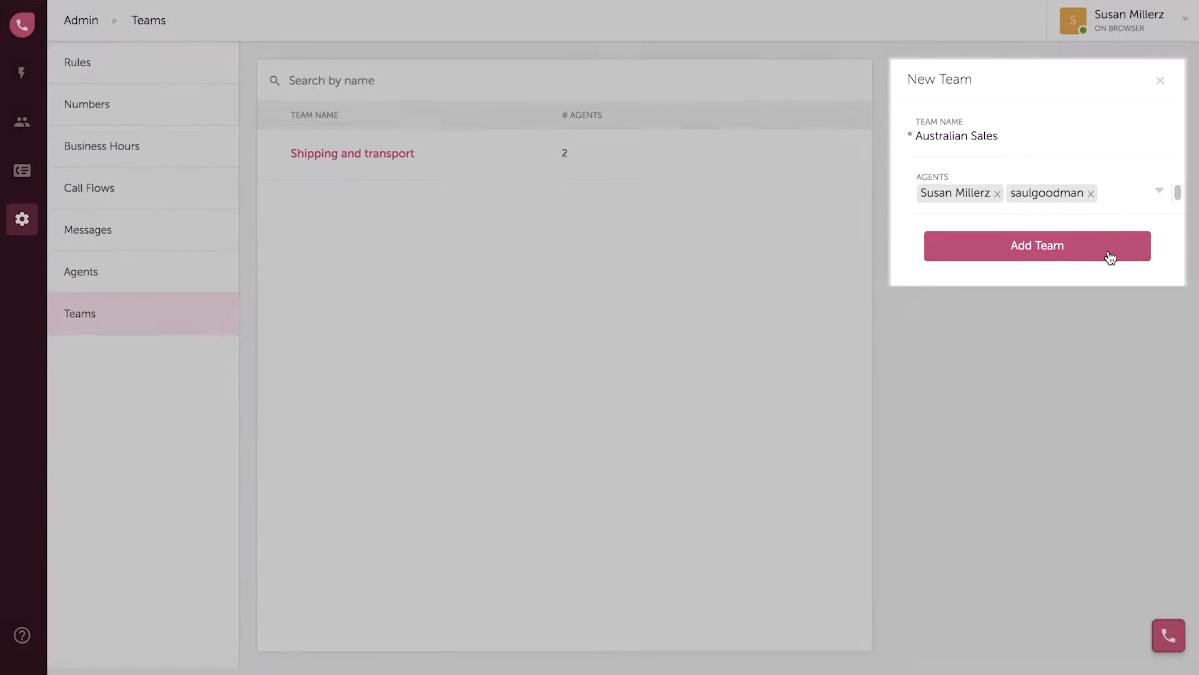
click(1109, 253)
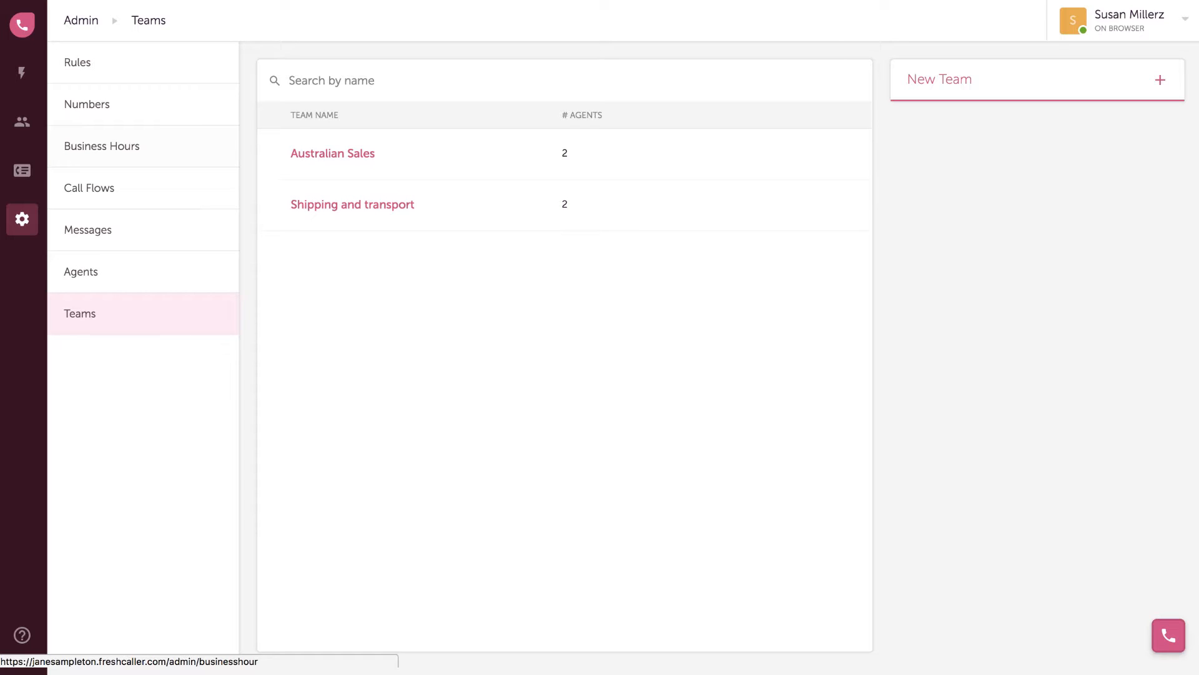
click(144, 163)
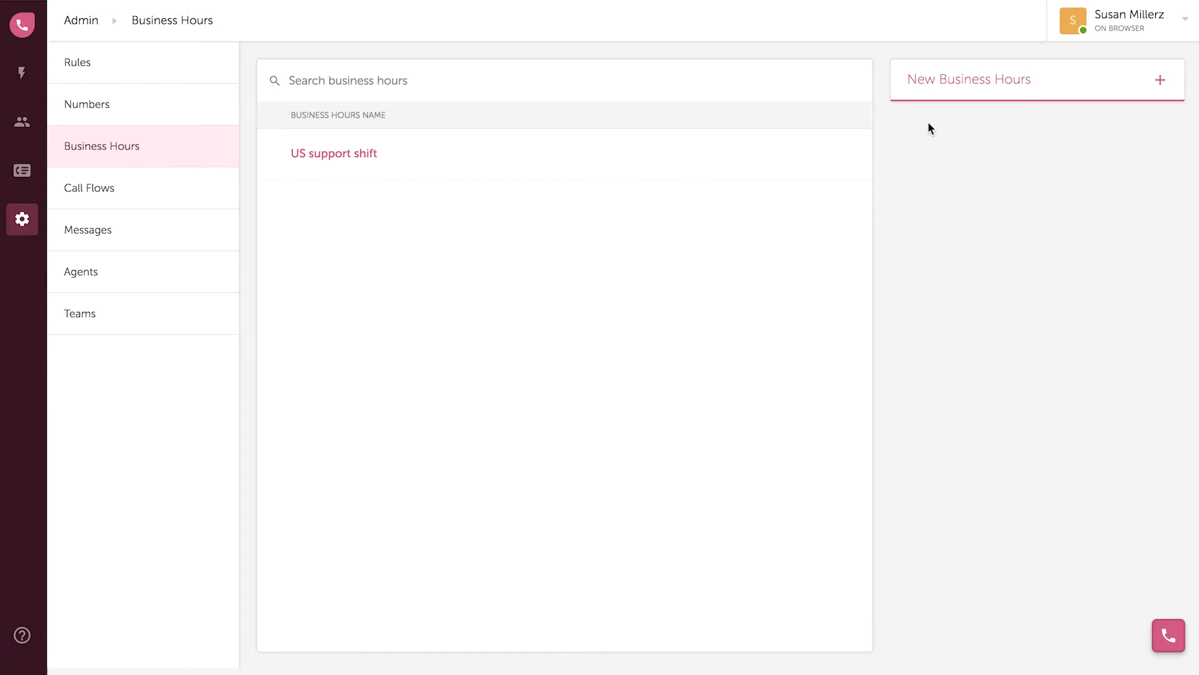
Add 'Australian sales' business hours in Canberra time with an extra Sun, Sat 10:00–11:00 schedule
click(940, 88)
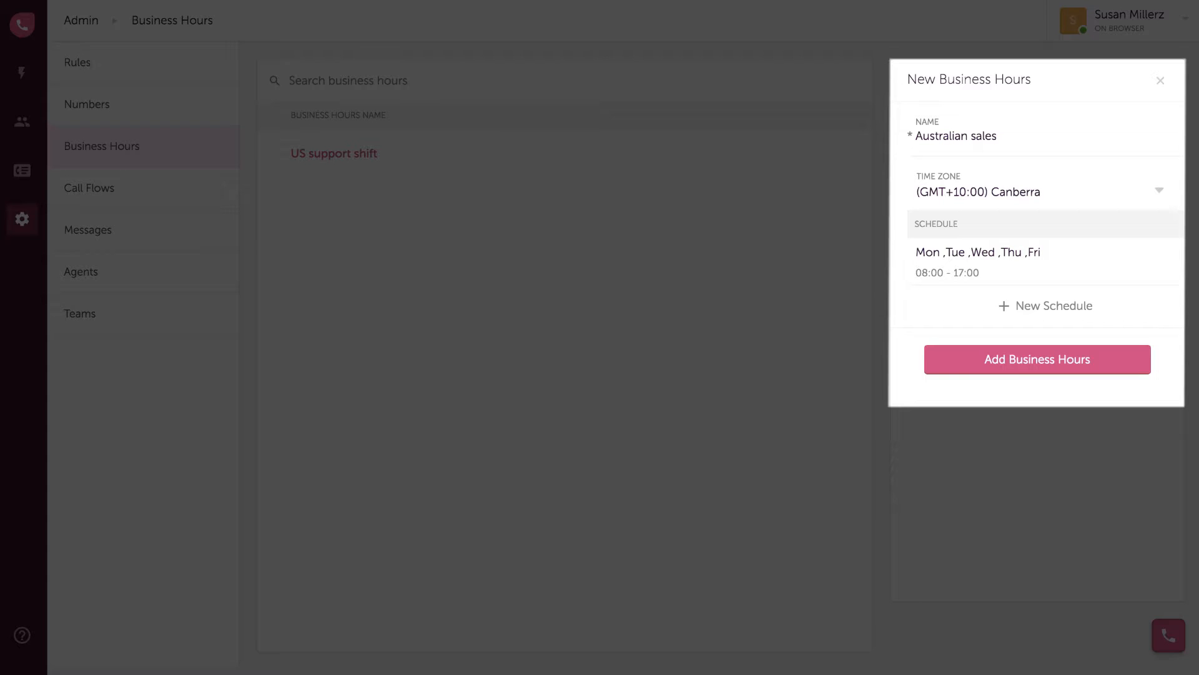
click(1067, 319)
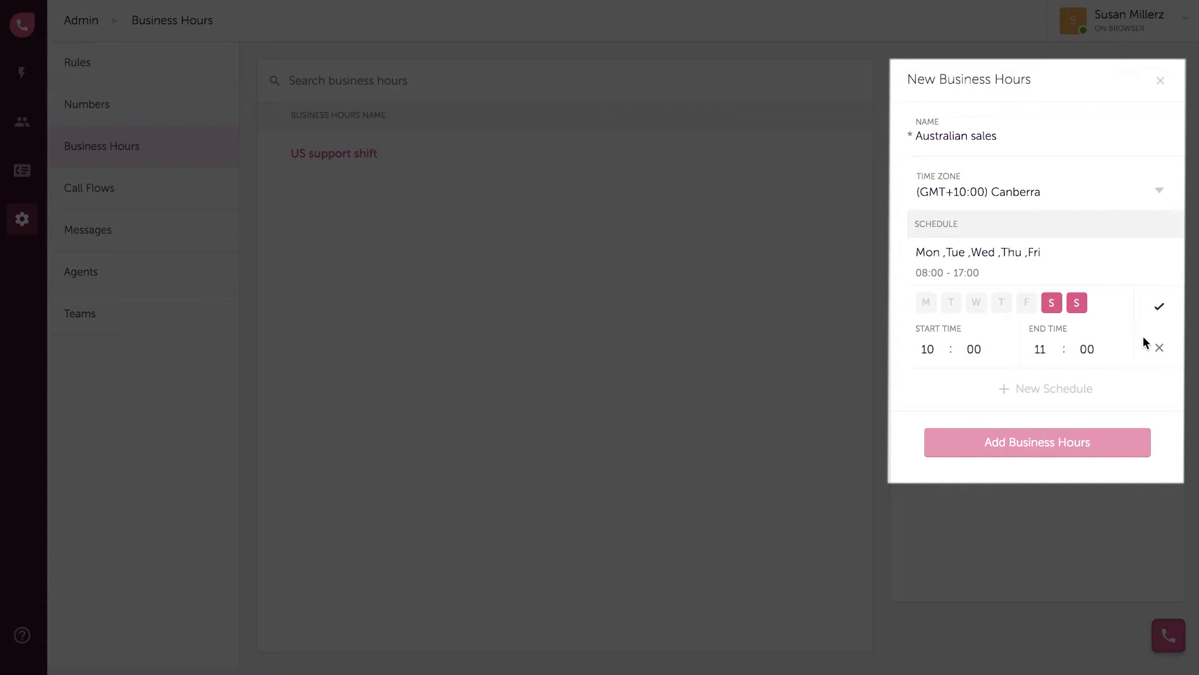
click(1159, 308)
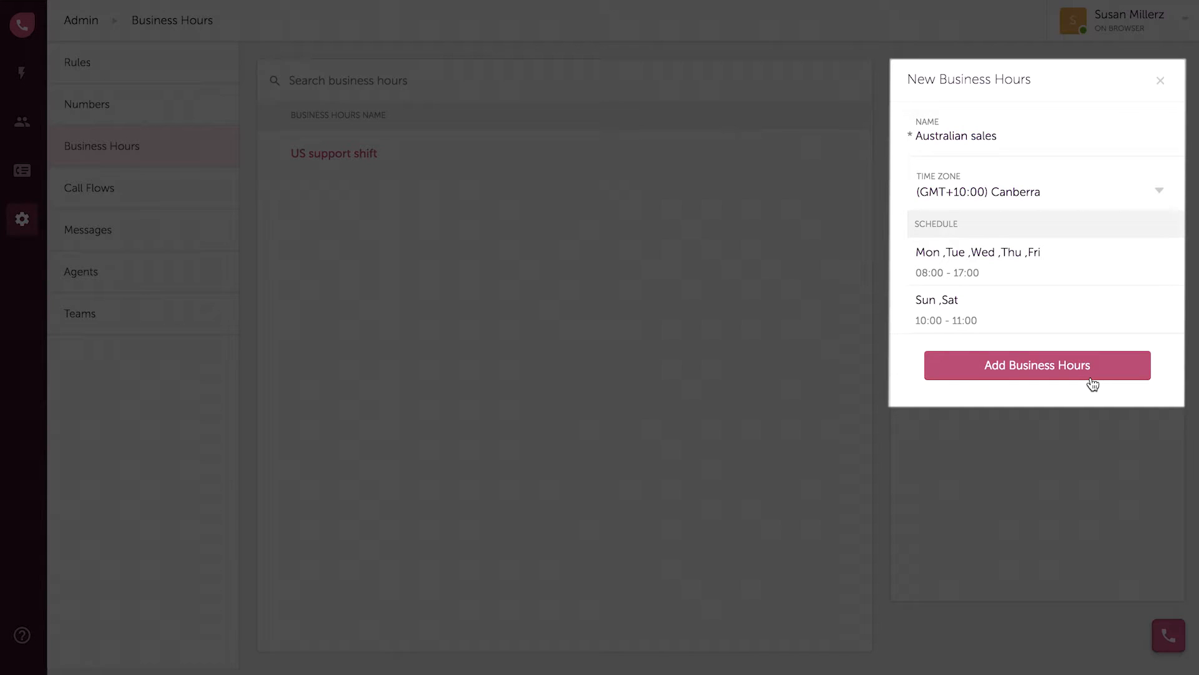
click(1092, 382)
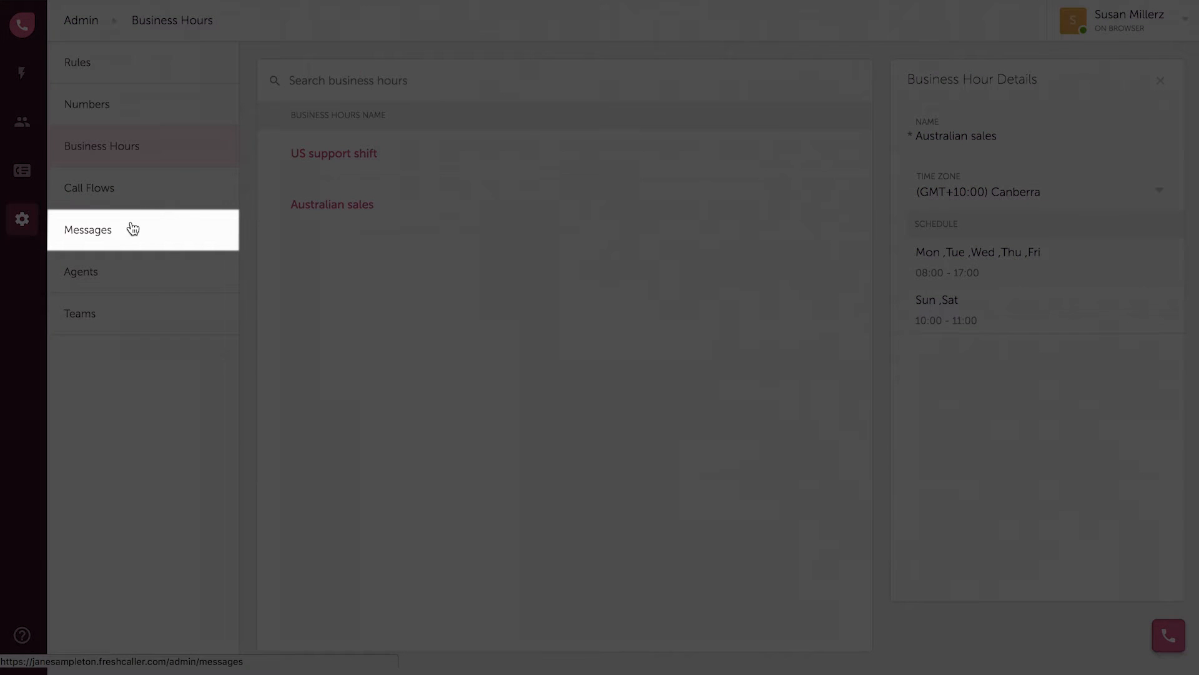
click(122, 232)
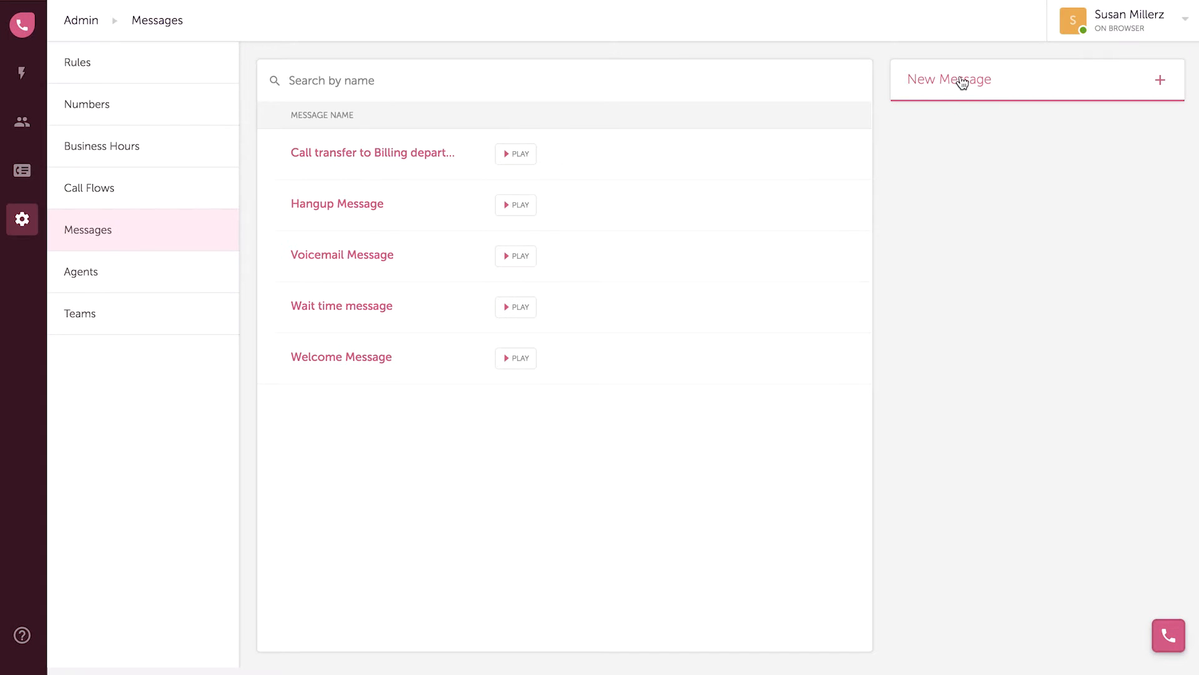
Add a text-to-speech message named 'Hold message'
click(958, 80)
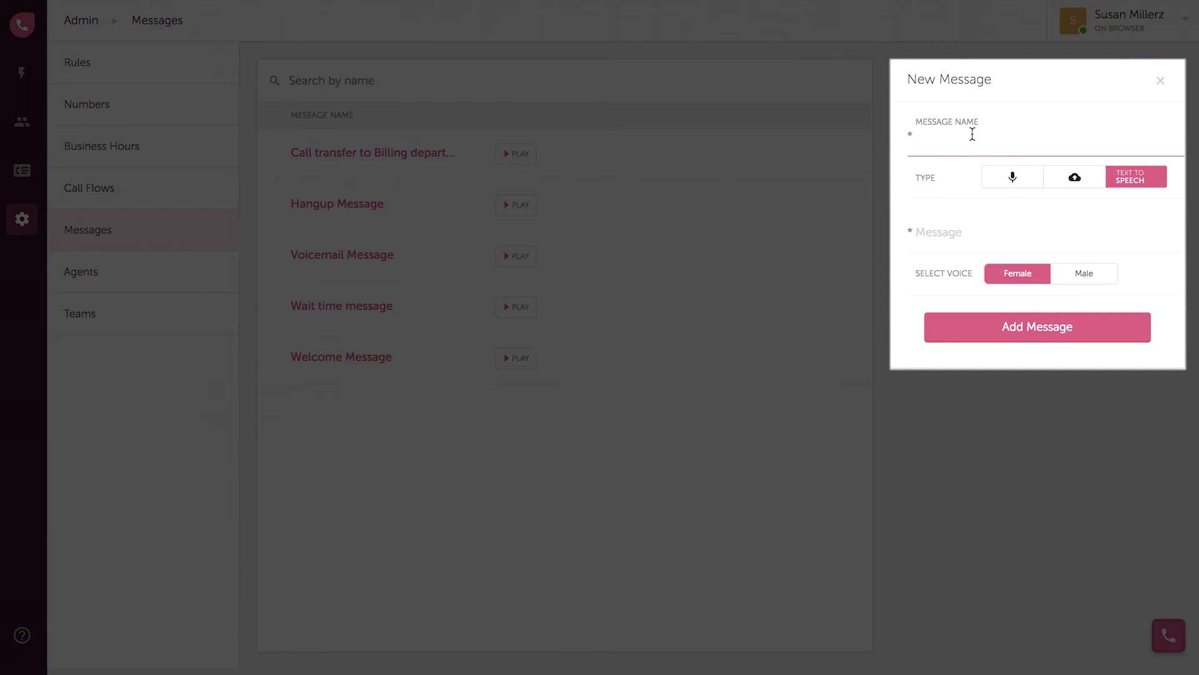
text(Hold message)
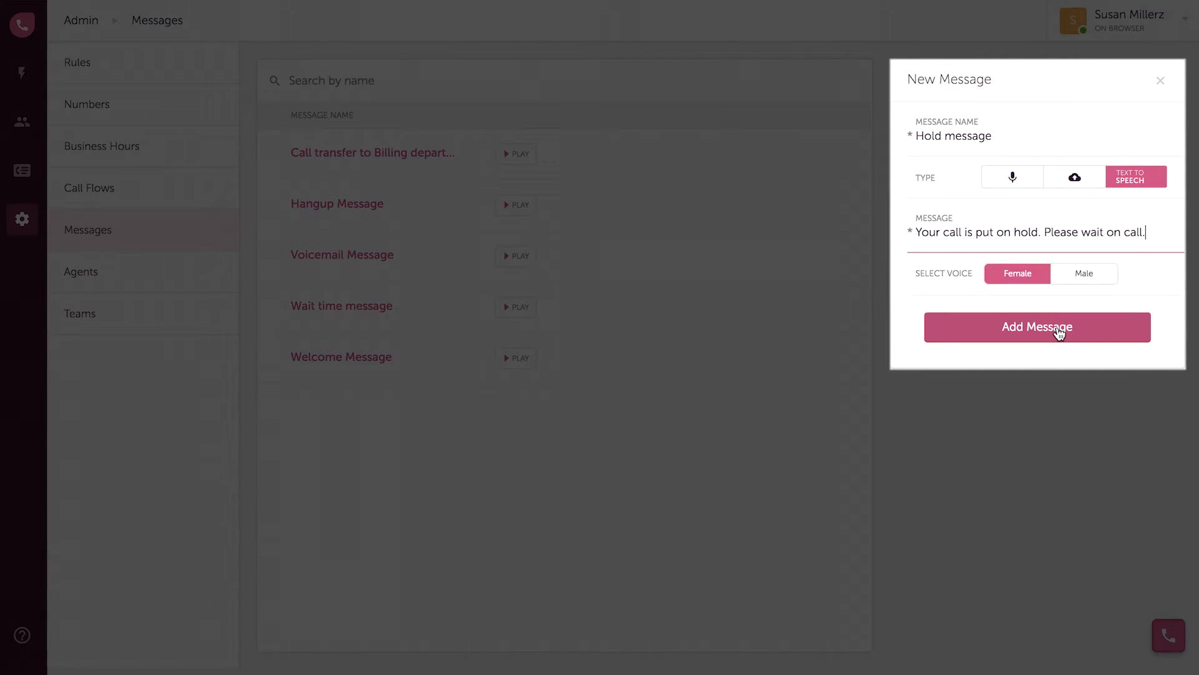
click(1059, 334)
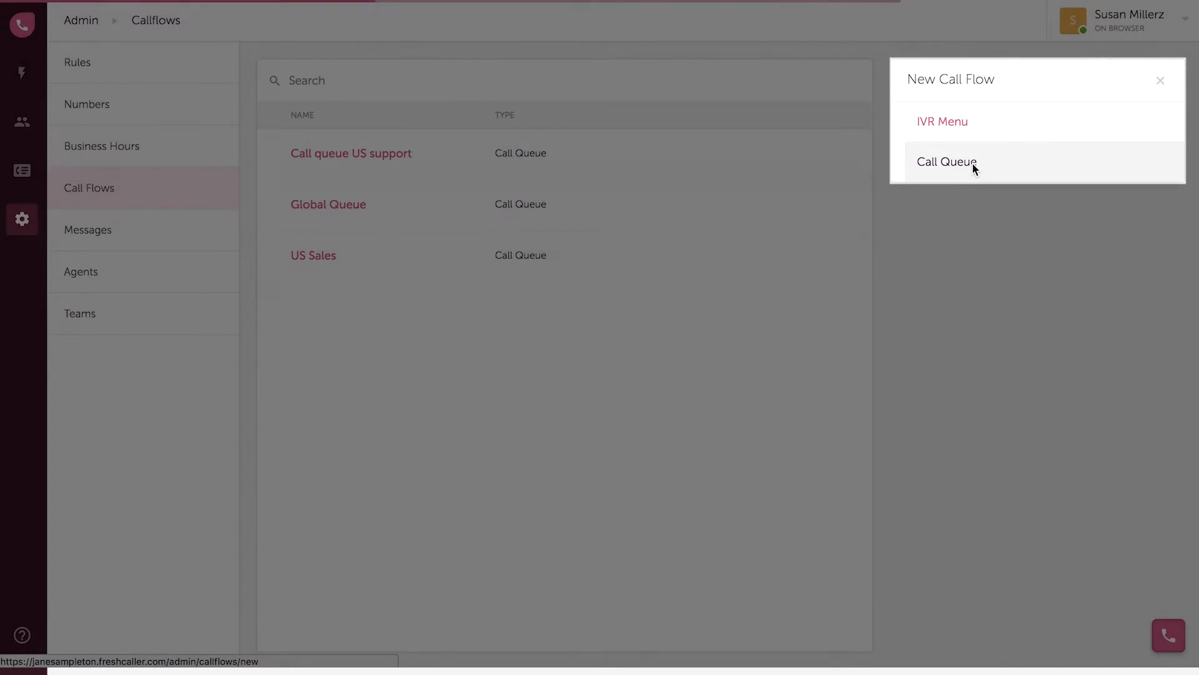
Create 'Australian Sales call queue' playing Welcome Message, answered by the Australian Sales team
click(973, 164)
text(Australian Sales call queue)
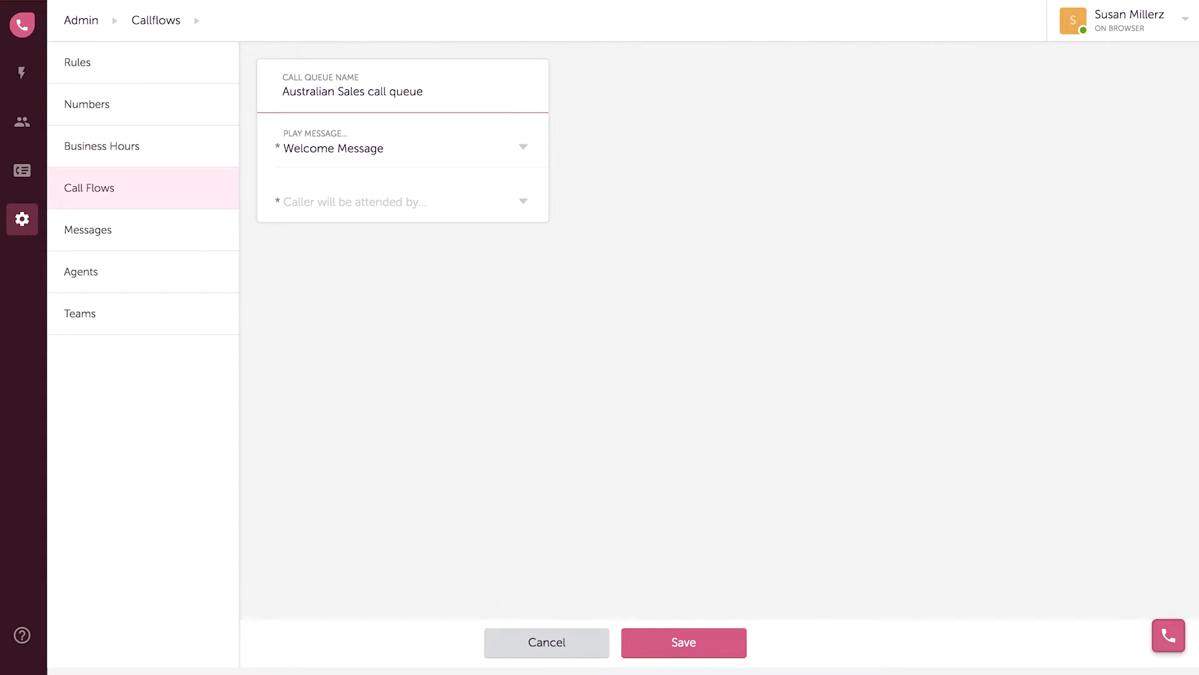
click(406, 154)
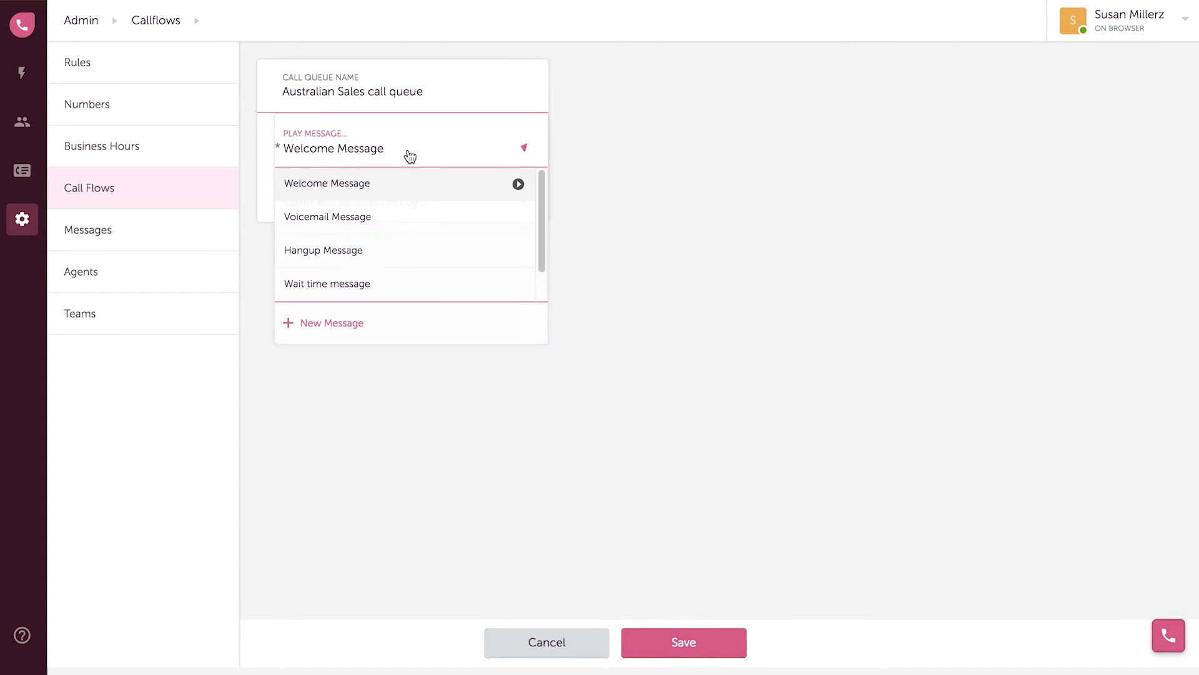
click(402, 196)
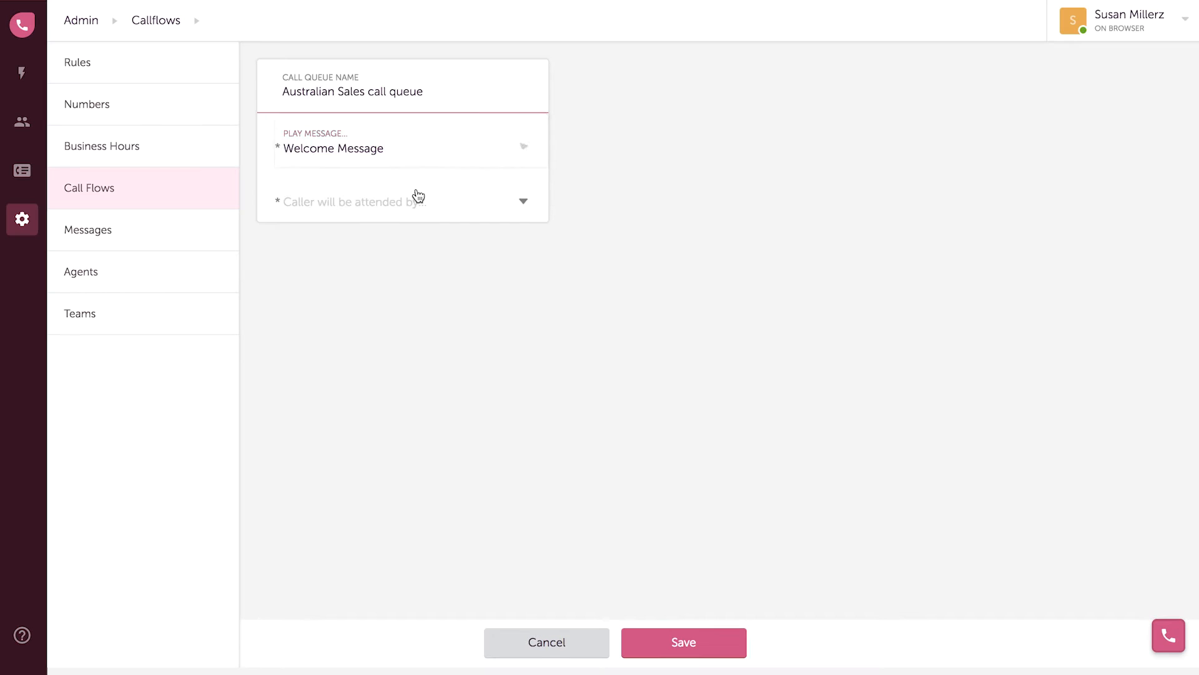
click(521, 205)
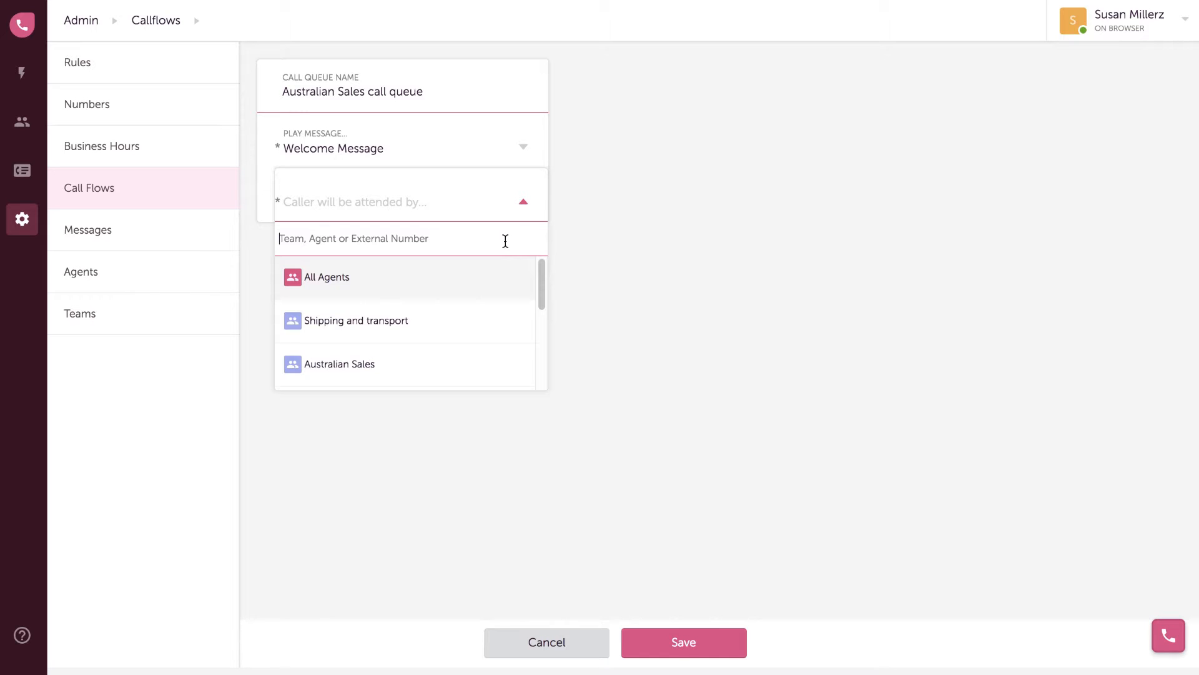
key(ctrl+v)
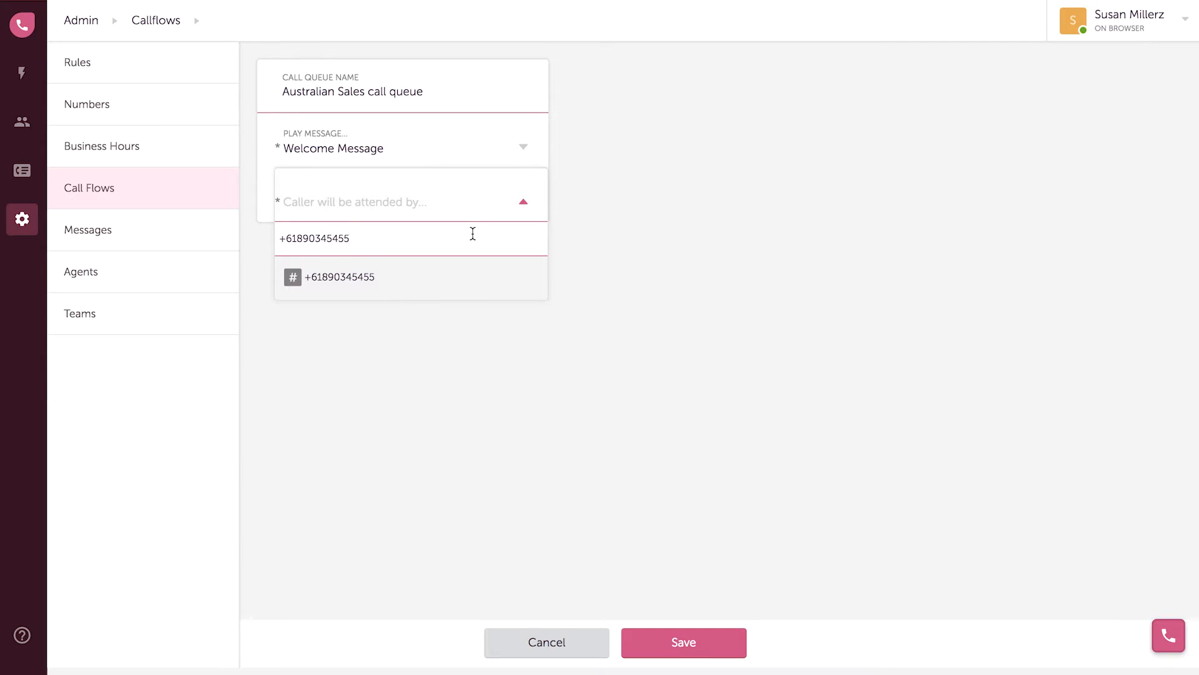
key(ctrl+z)
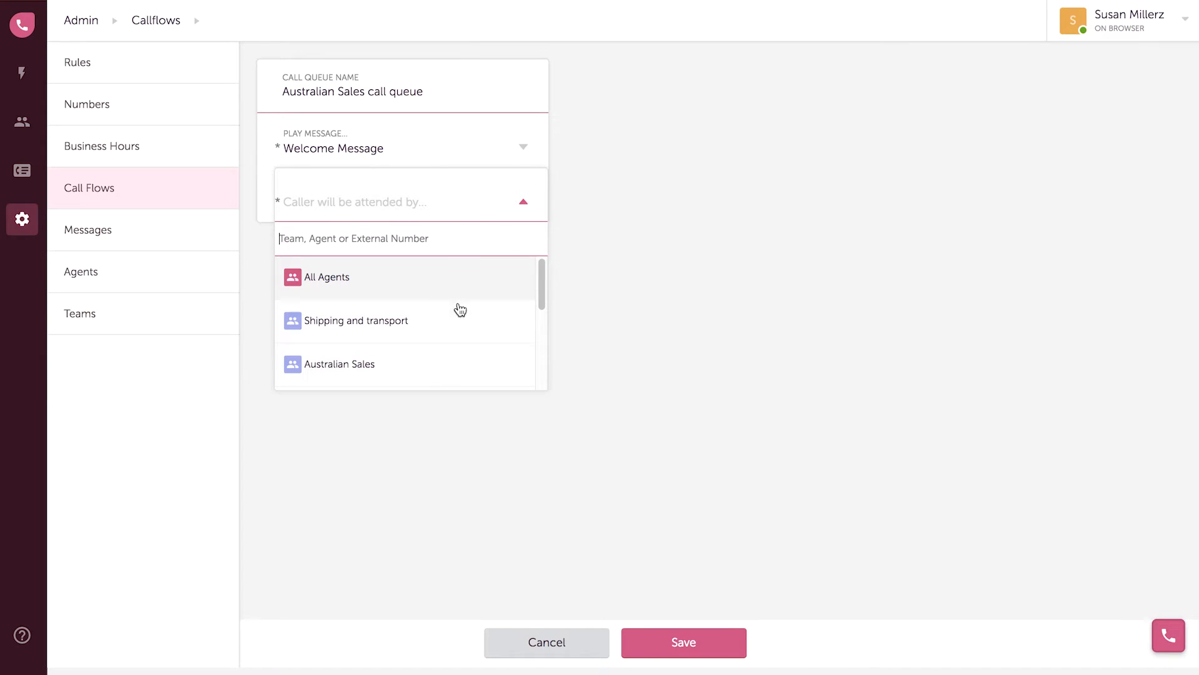
click(447, 364)
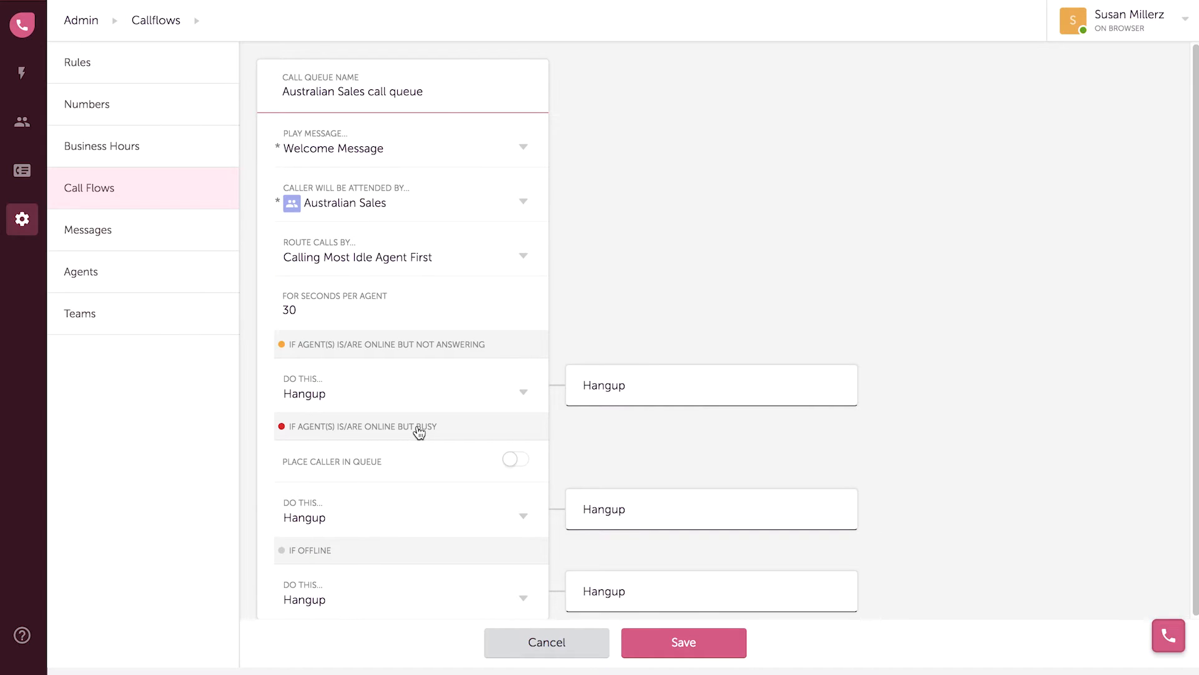
Queue up to 3 busy callers with the Wait time message, overflow to voicemail, and save
click(516, 451)
scroll(496, 458, down, 3)
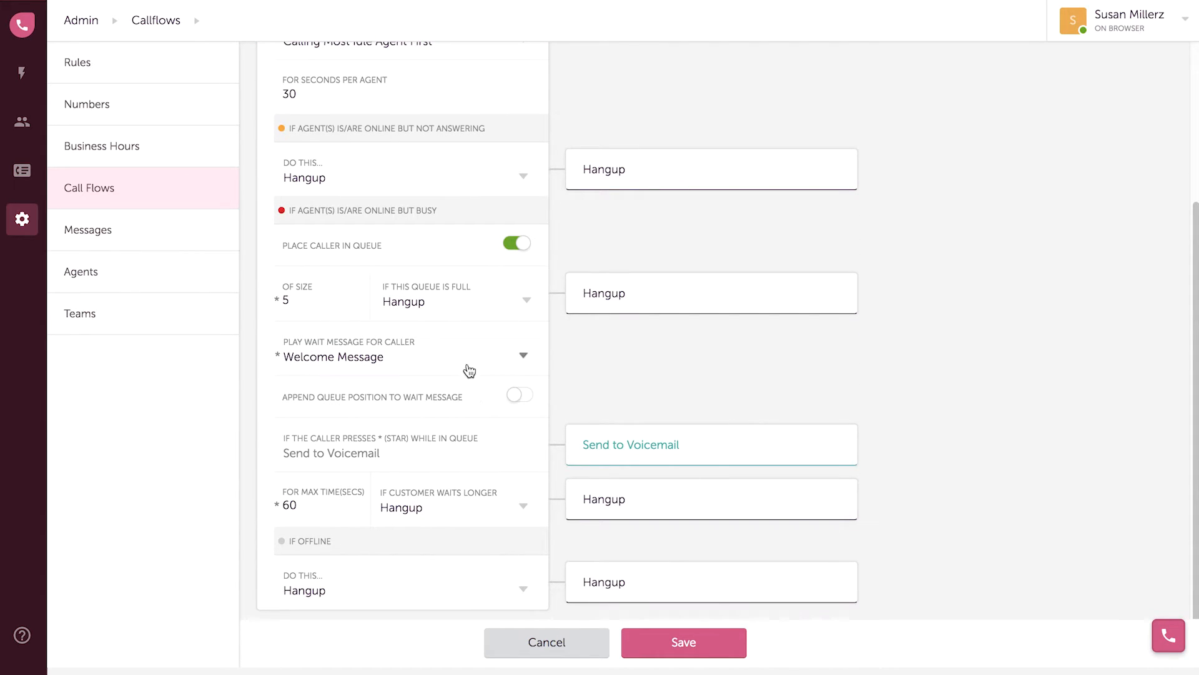
click(528, 306)
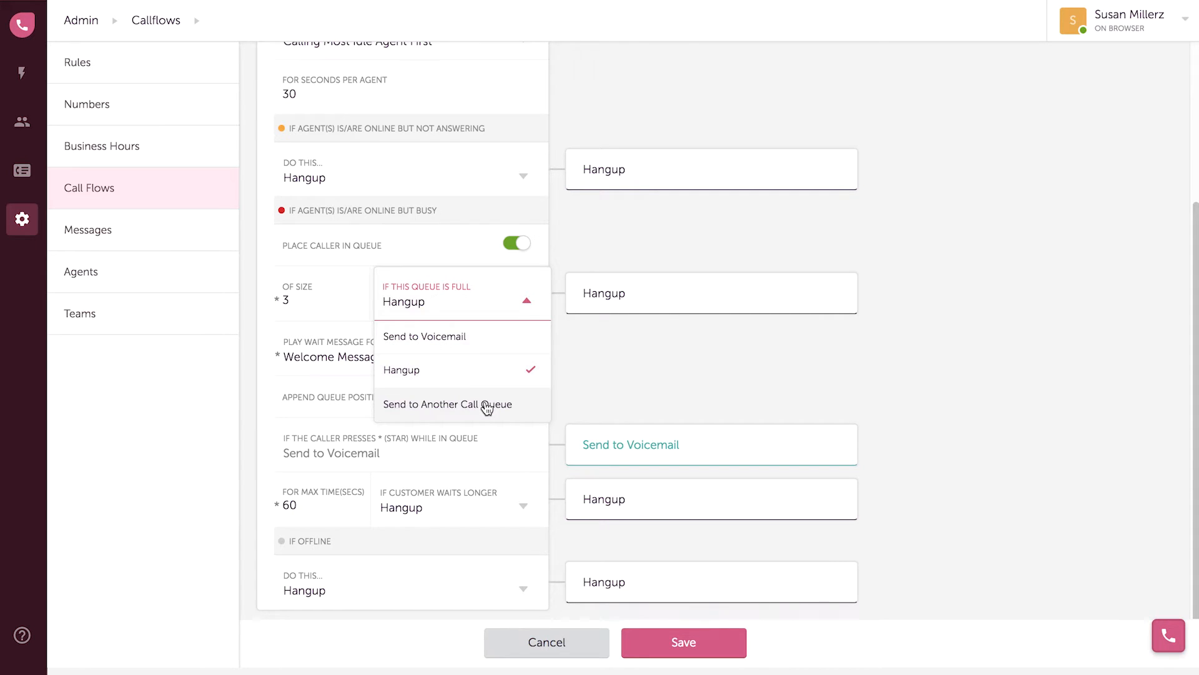
click(485, 347)
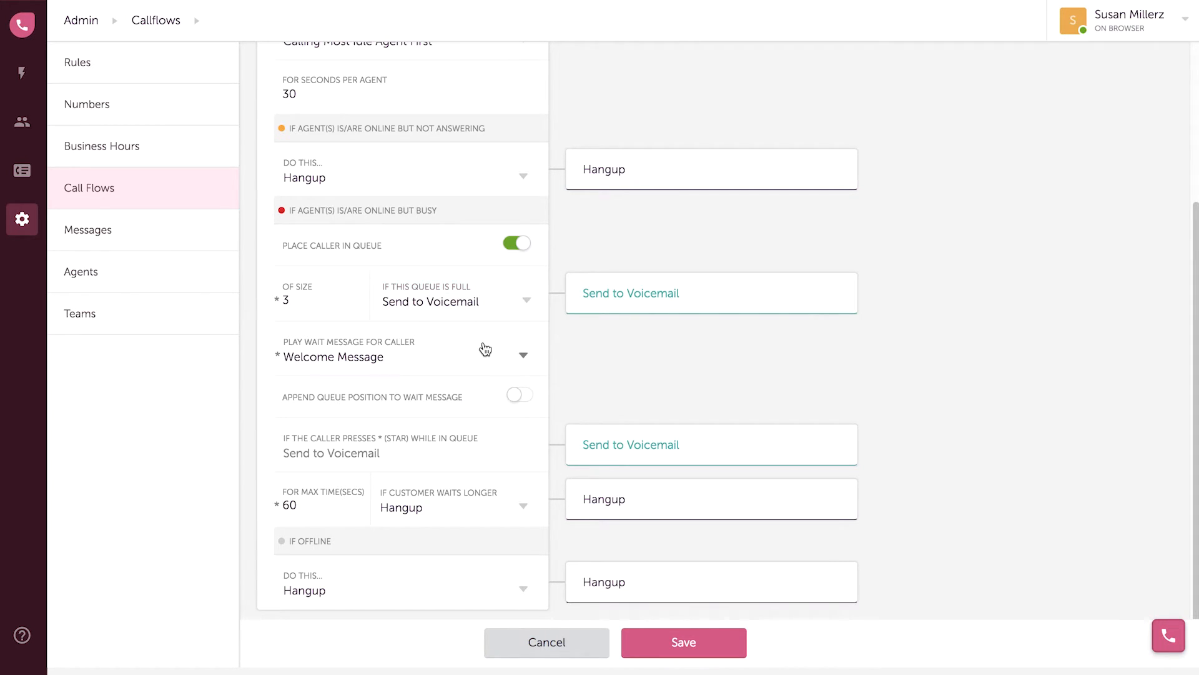
click(525, 357)
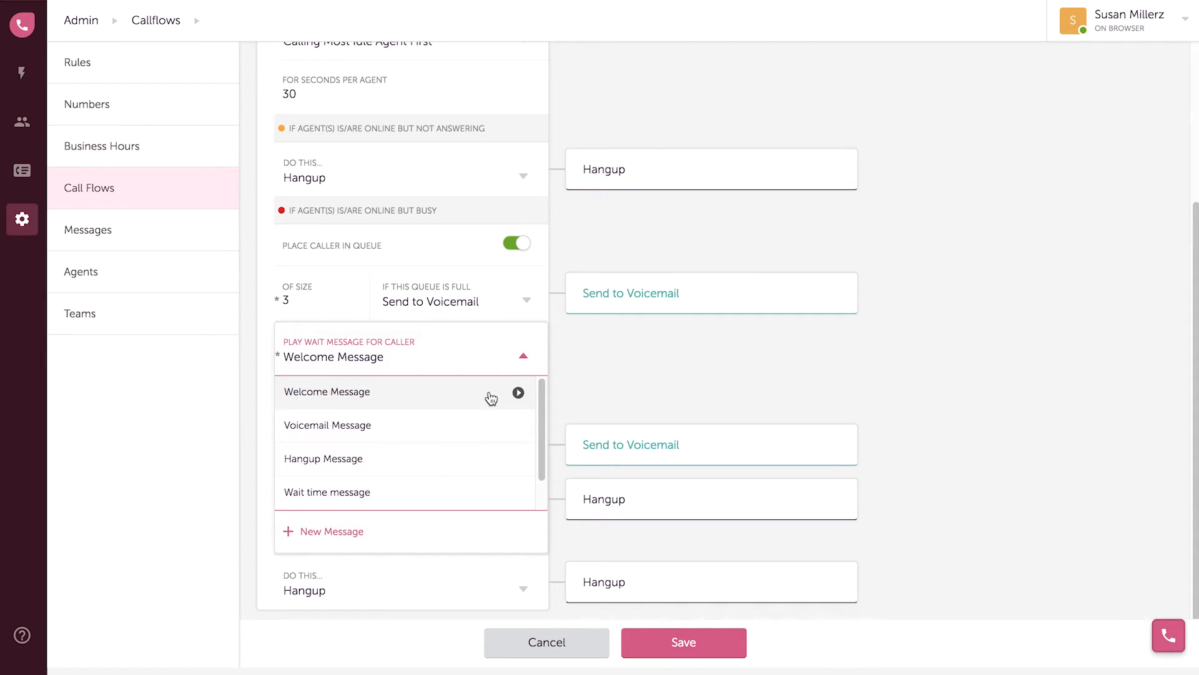
click(458, 496)
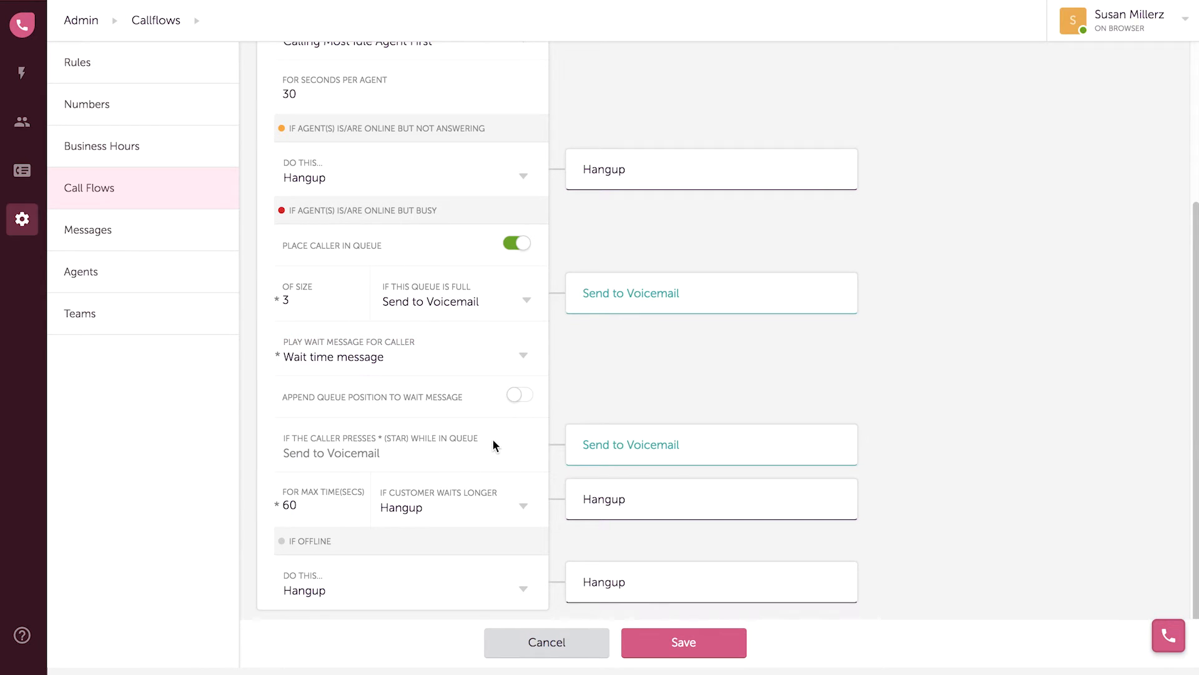
click(677, 643)
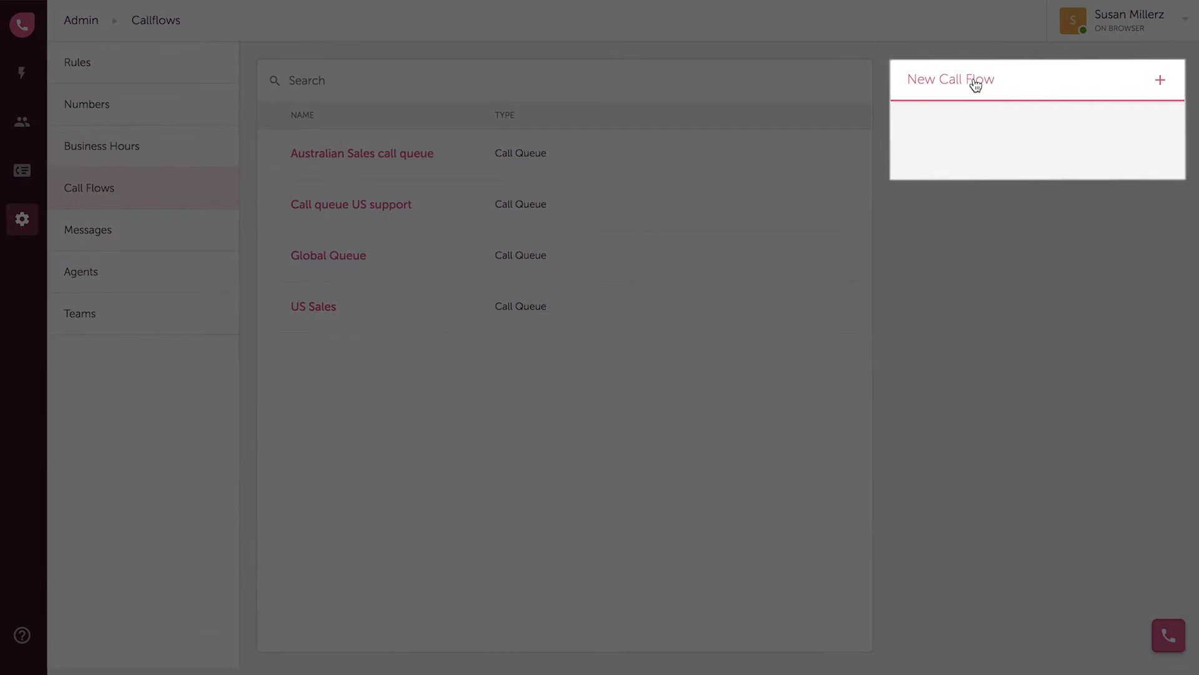
Start a new IVR menu named 'General IVR' that plays the Welcome Message
click(971, 84)
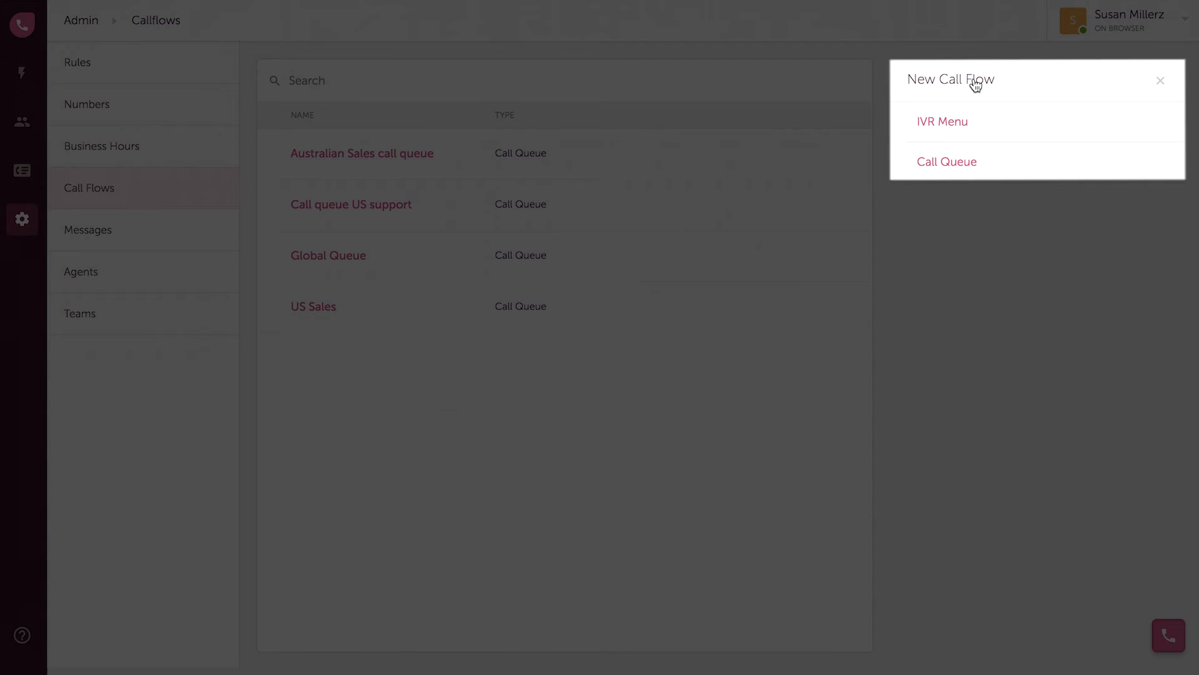
click(974, 122)
text(General IVR)
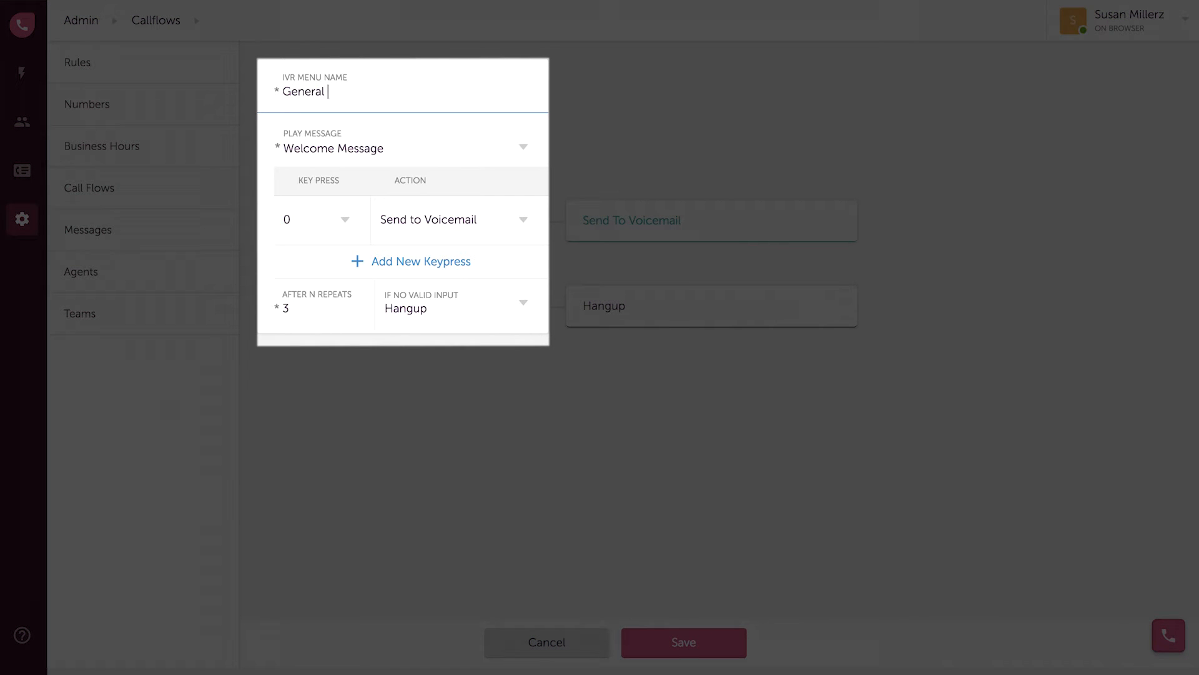
click(326, 148)
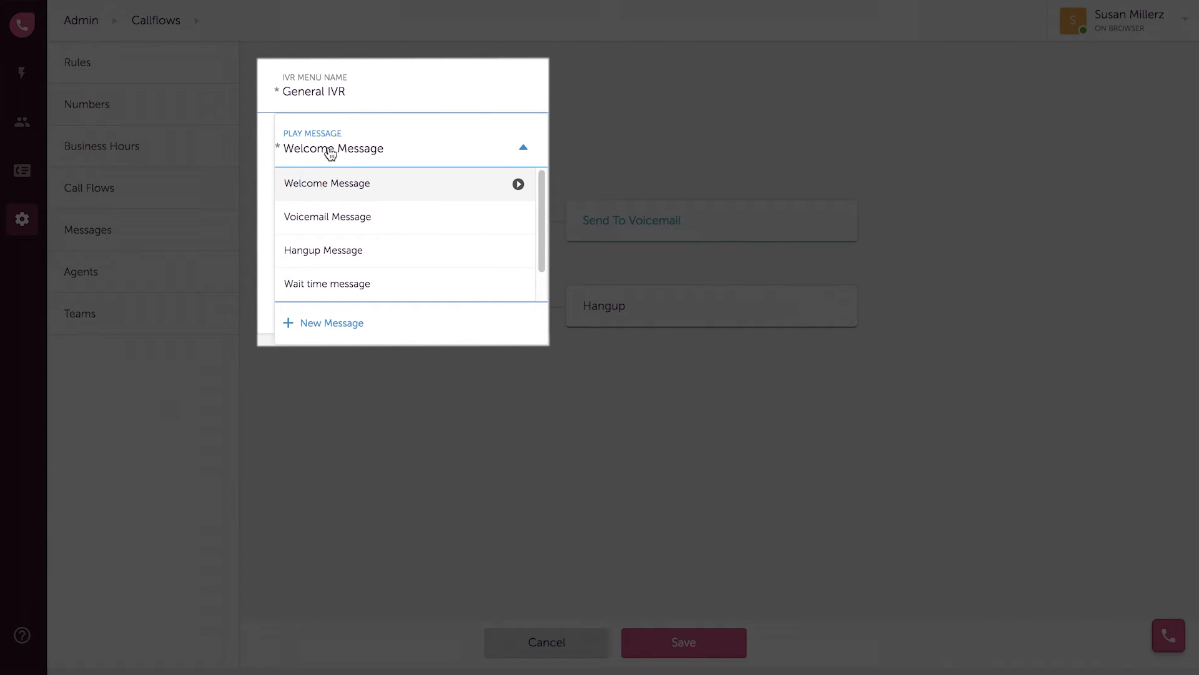
click(341, 186)
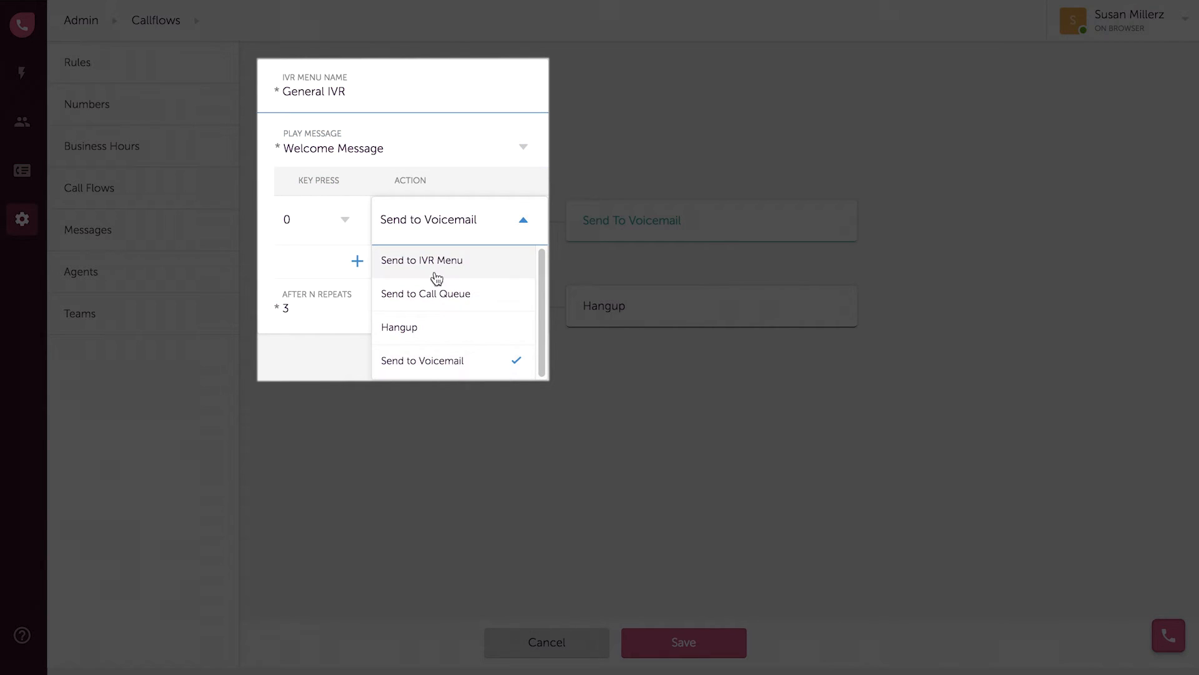
Keep key 0 on voicemail and route key 1 to the US Sales call queue
click(432, 368)
click(358, 270)
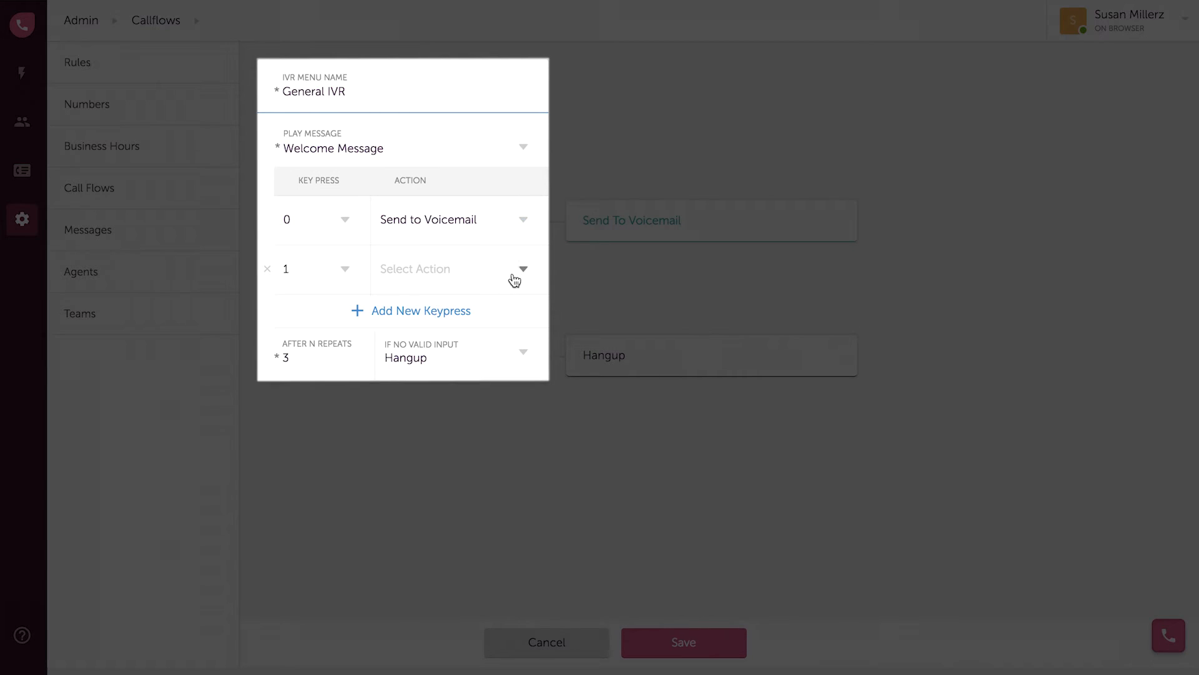
click(520, 271)
click(482, 354)
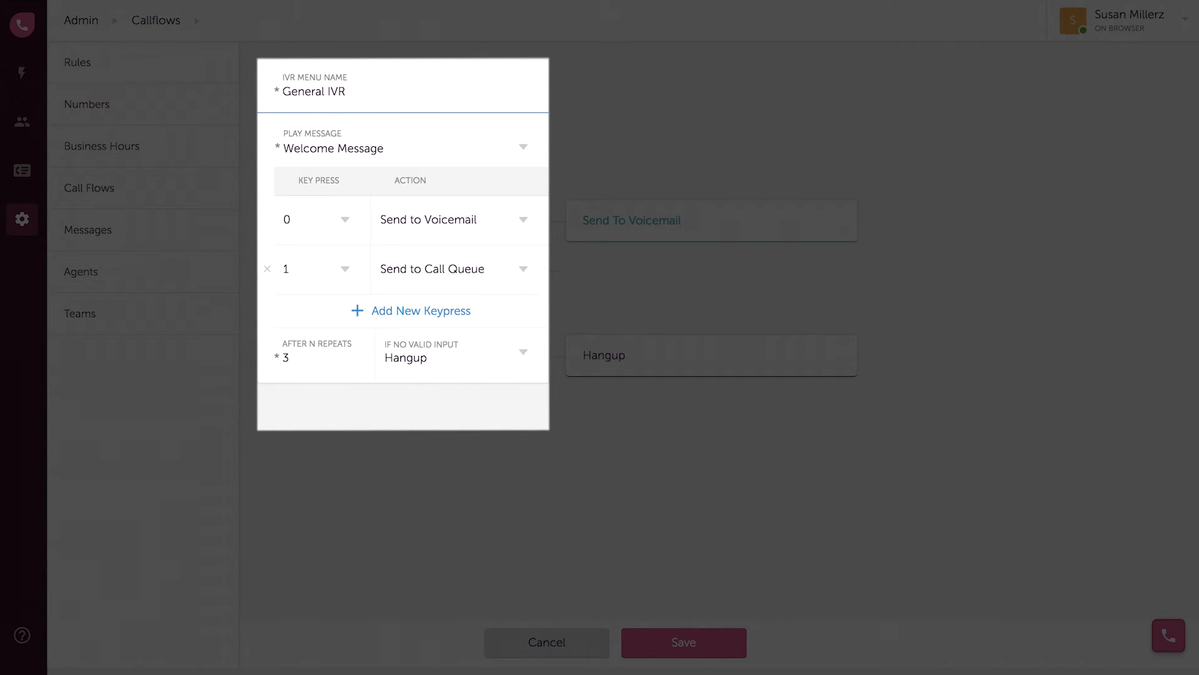
click(627, 284)
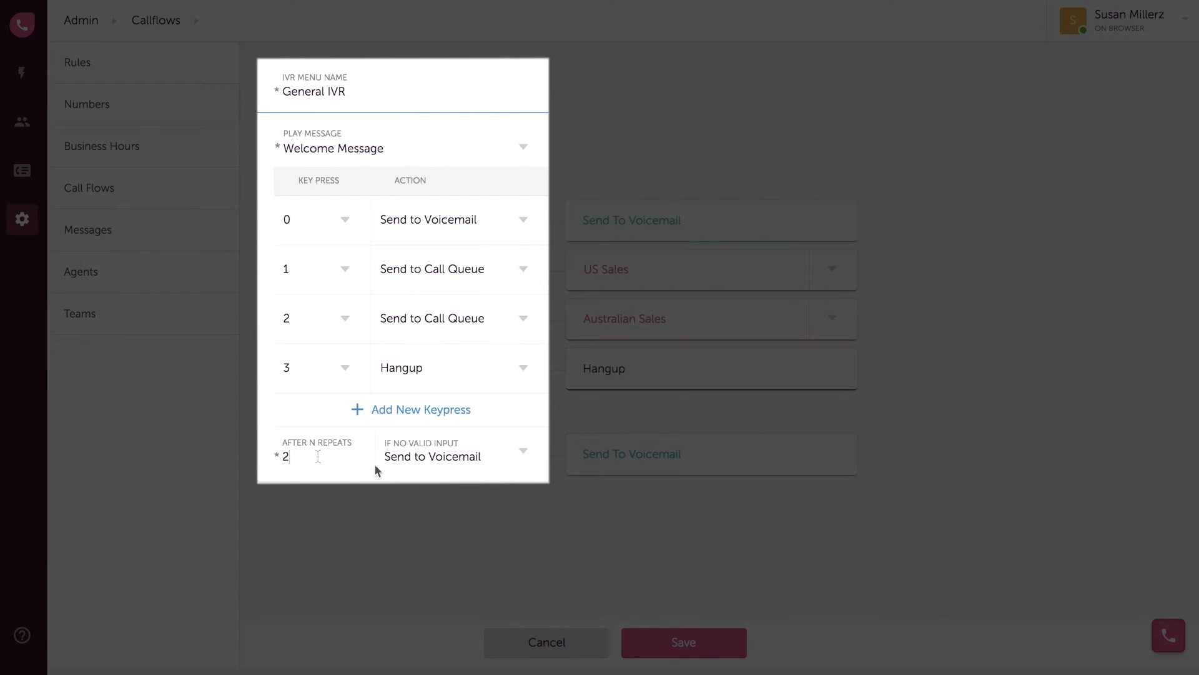
Set the repeat count to 2, keep voicemail for invalid input, and save the menu
key(BackSpace)
text(2)
click(417, 465)
click(429, 563)
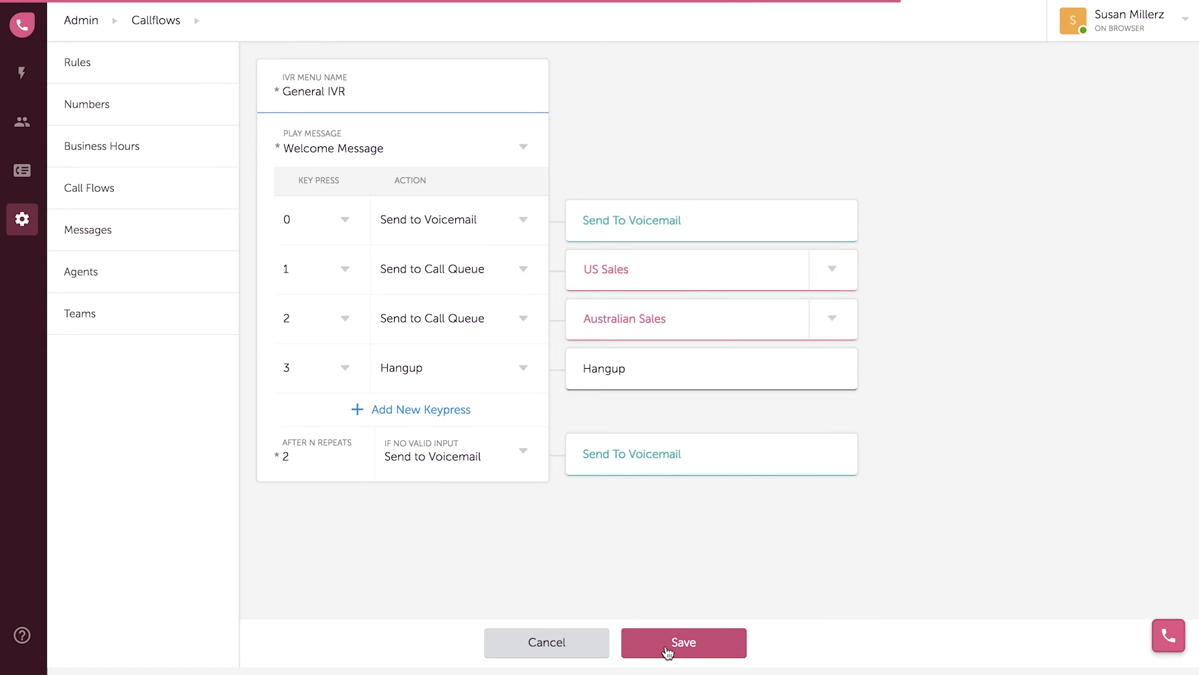
click(665, 646)
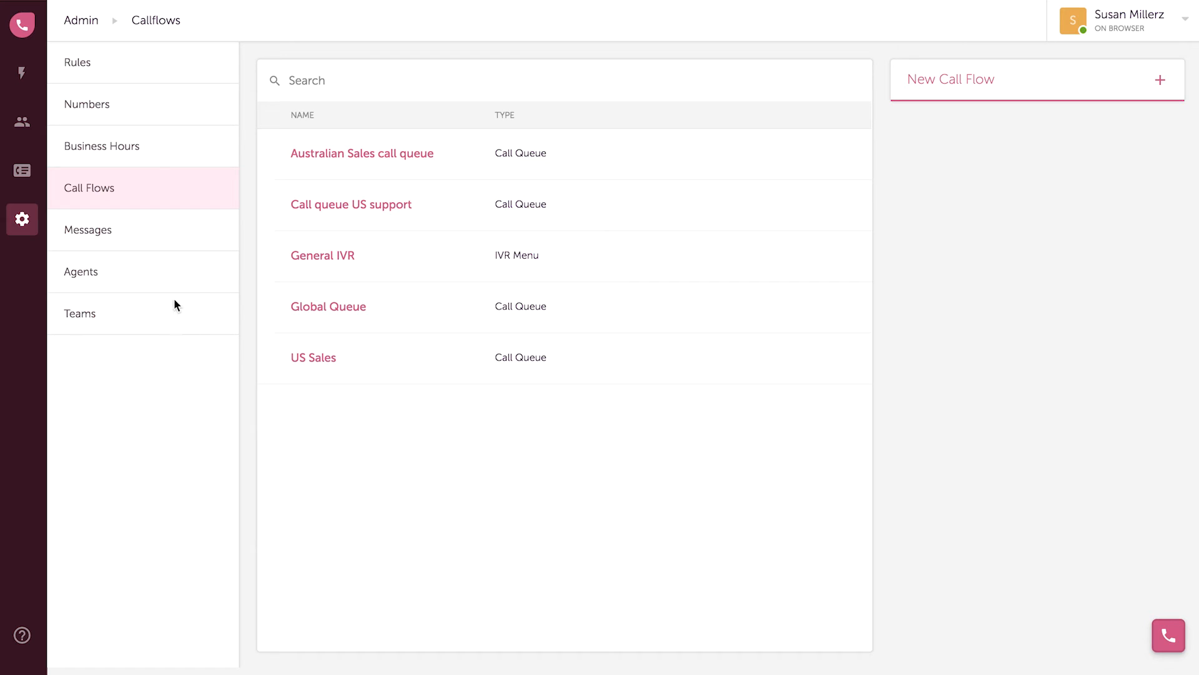
Route the Australian Sales number to its call queue during Australian sales hours, voicemail otherwise
click(89, 68)
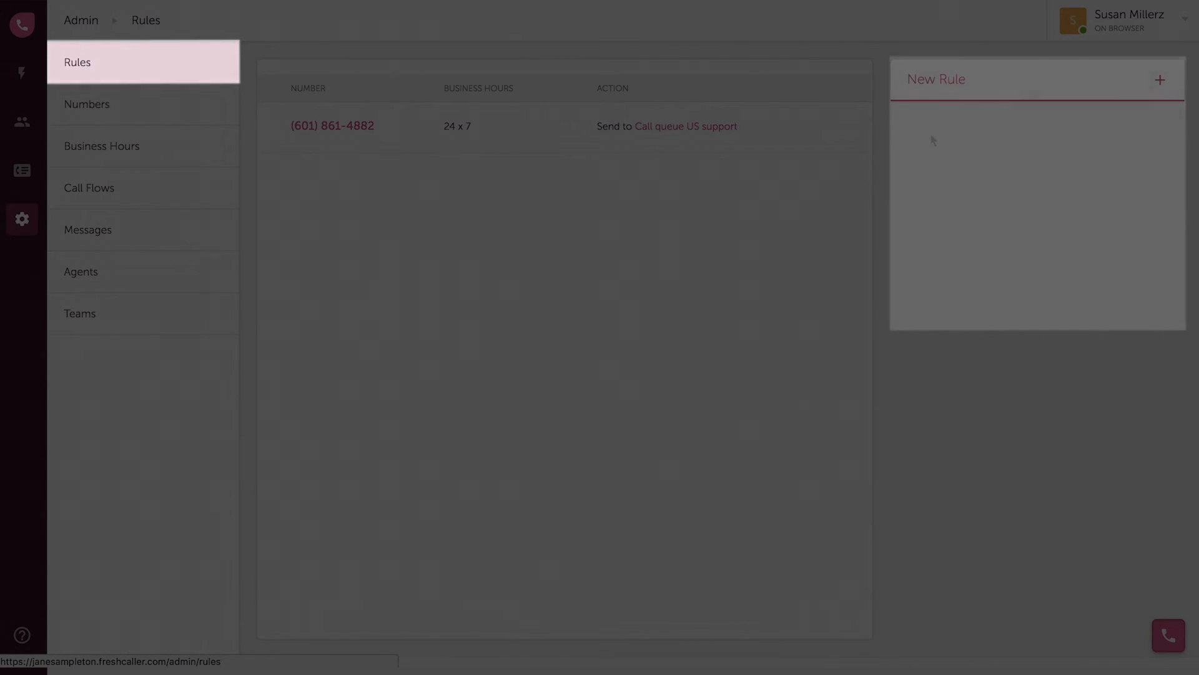
click(958, 84)
click(999, 145)
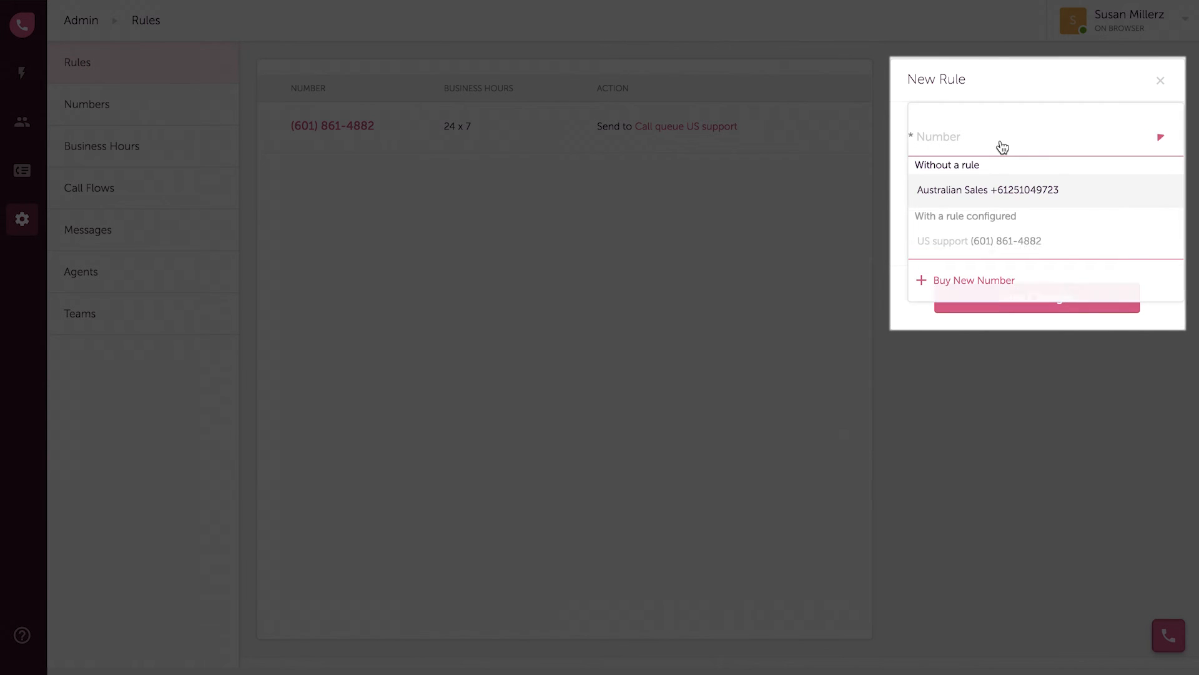
click(995, 193)
click(1161, 193)
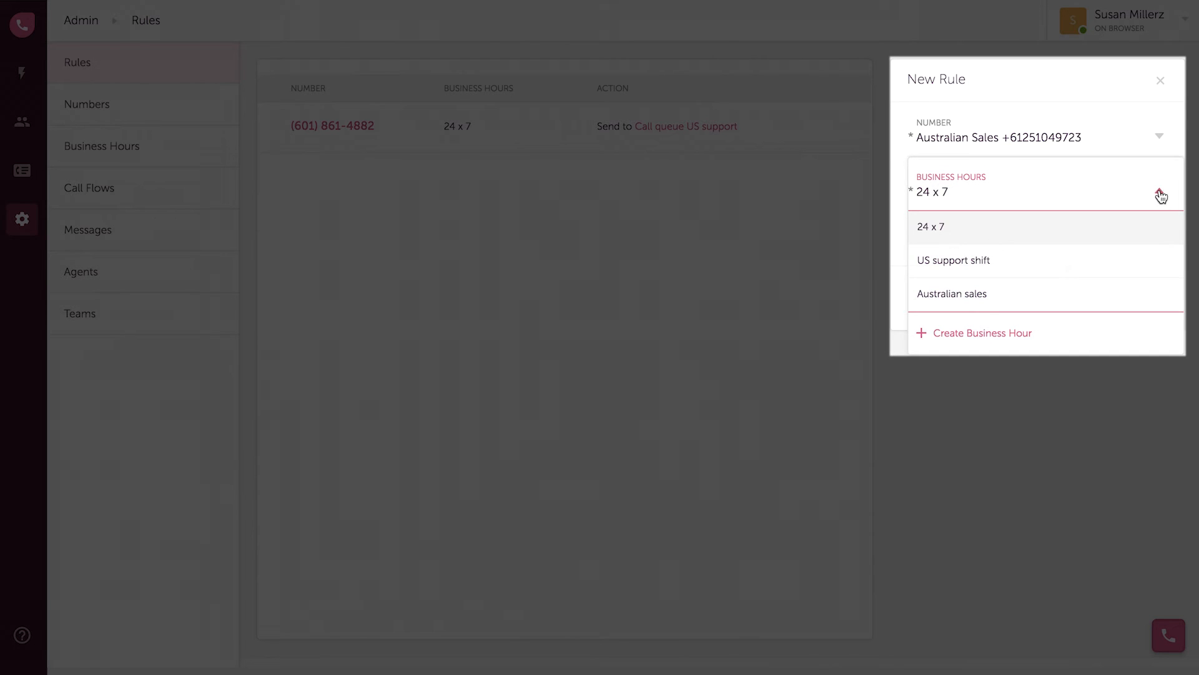
click(993, 305)
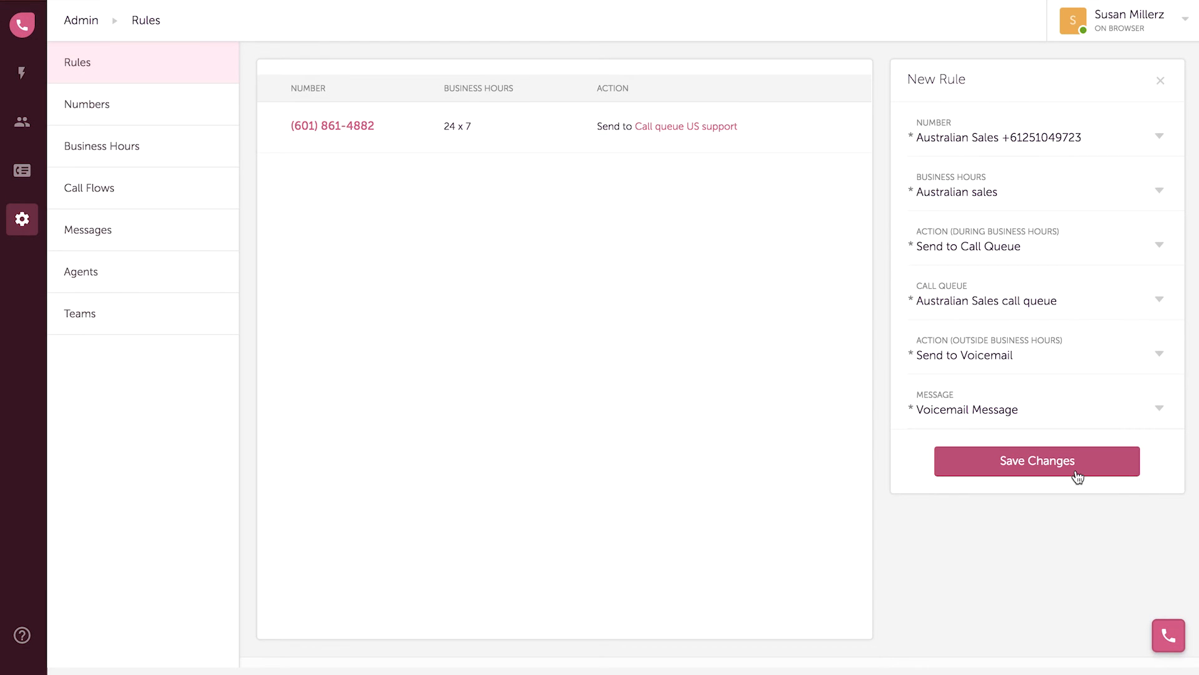
click(1075, 473)
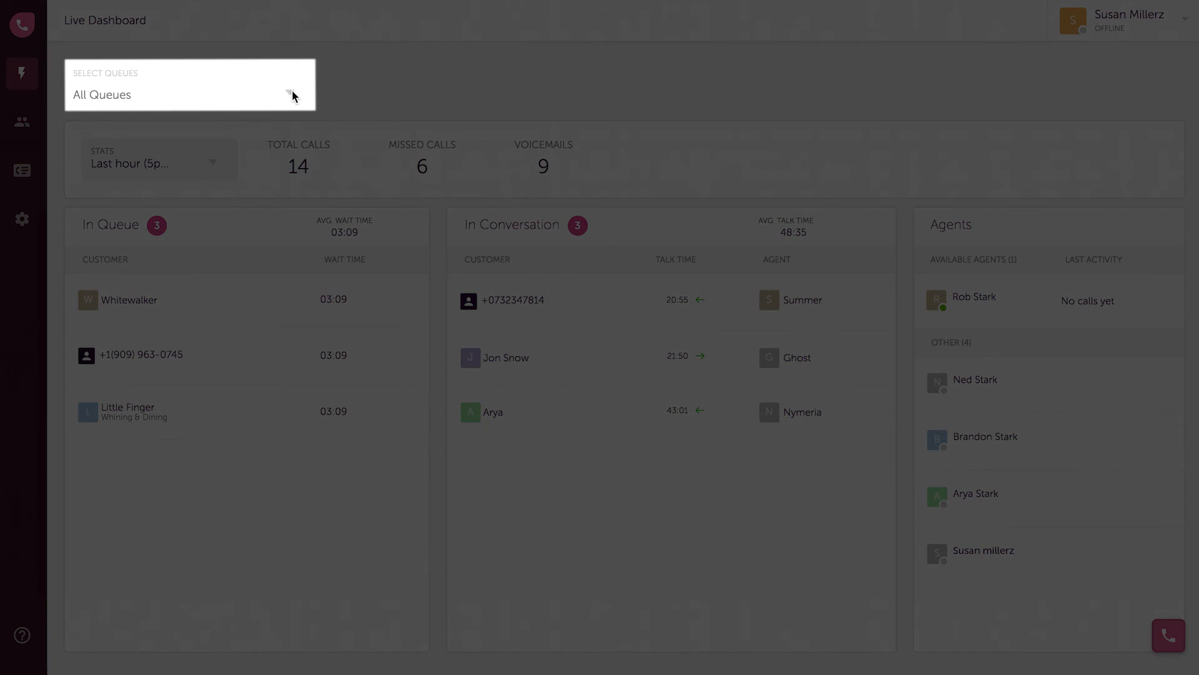
Select the US Sales and Australian Sales queues and keep stats on the last hour
click(291, 96)
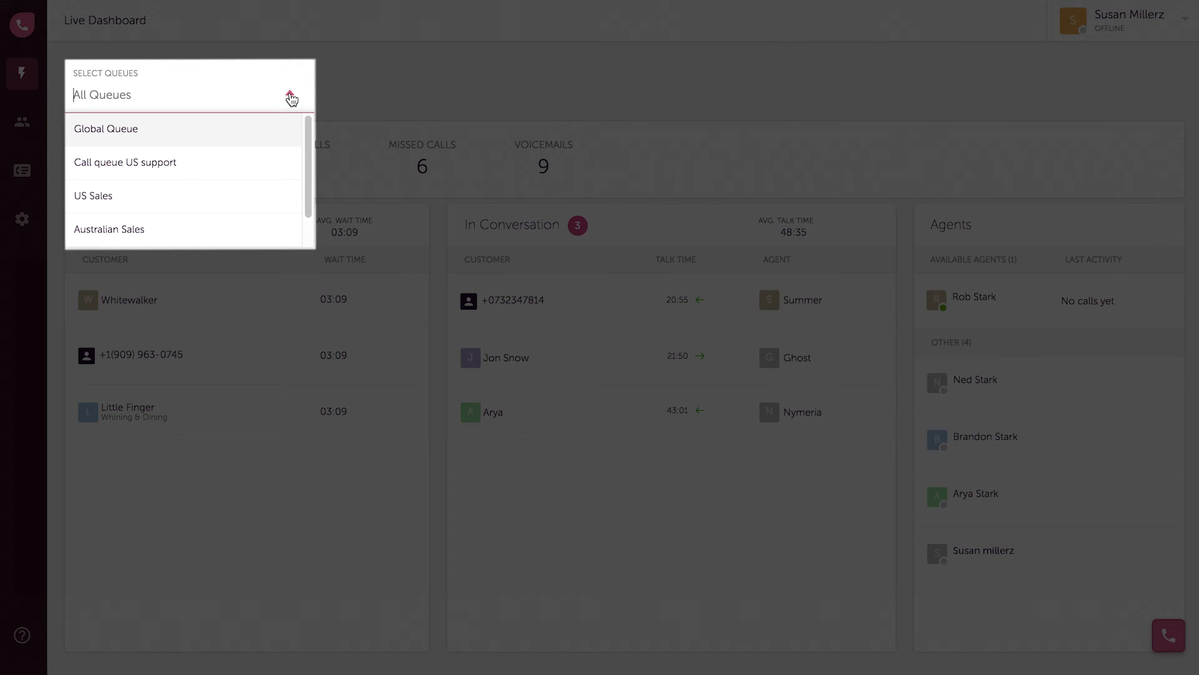
click(228, 197)
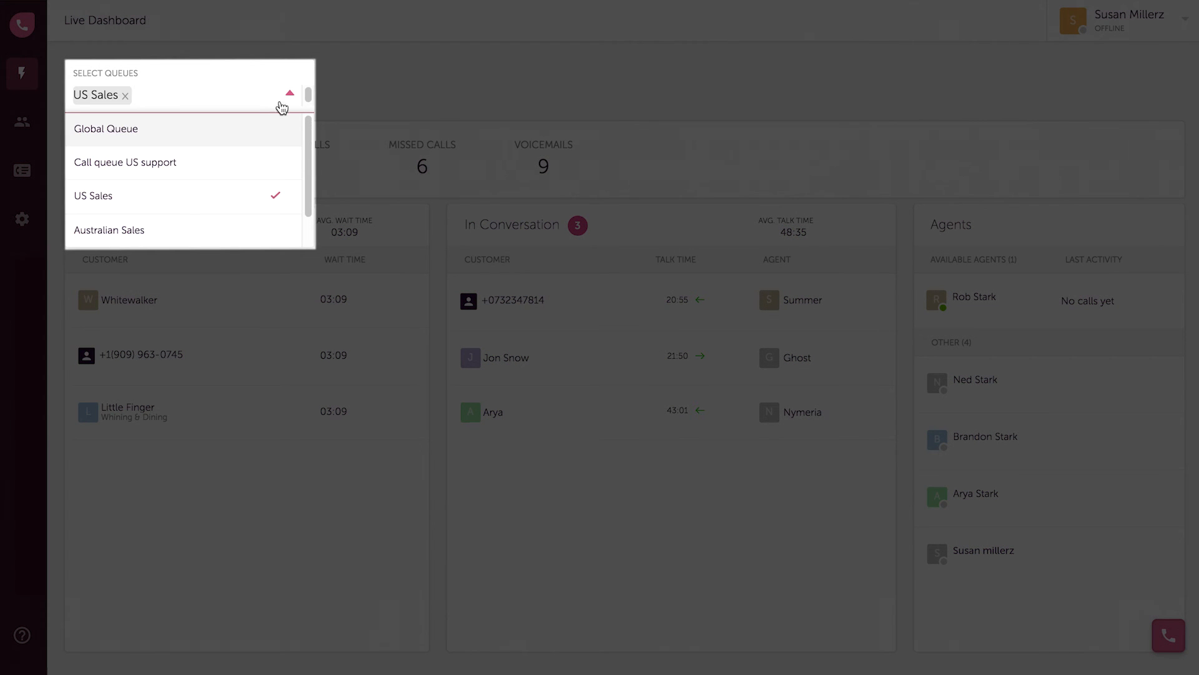
click(262, 235)
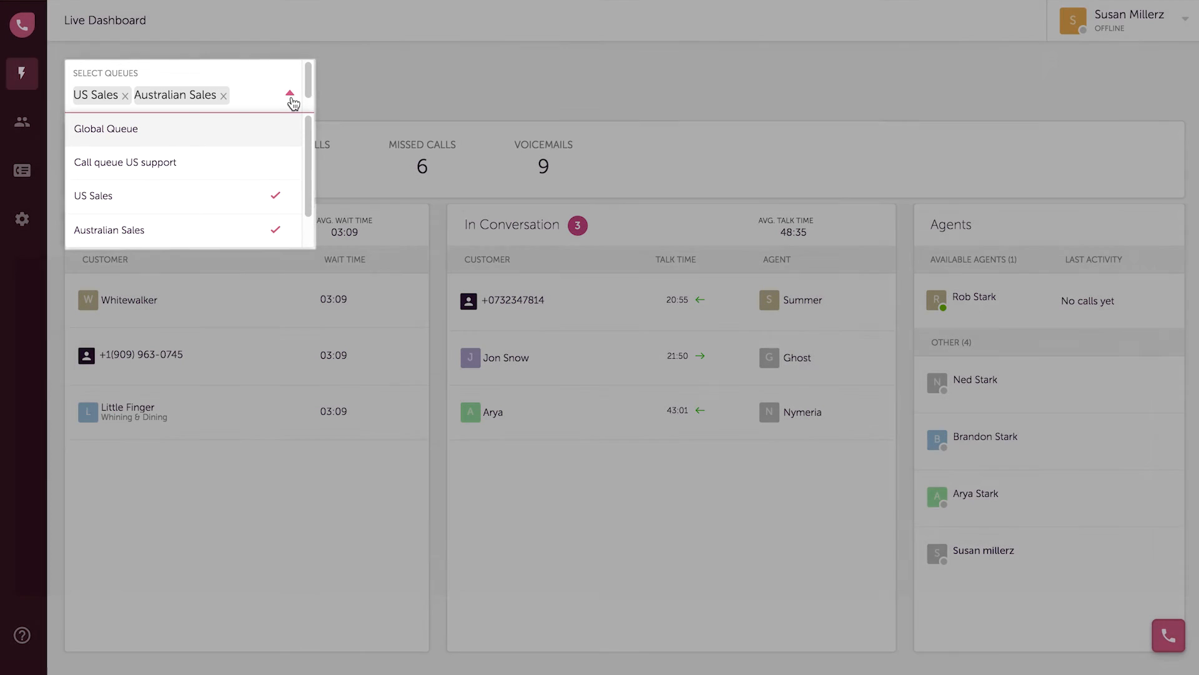
click(290, 94)
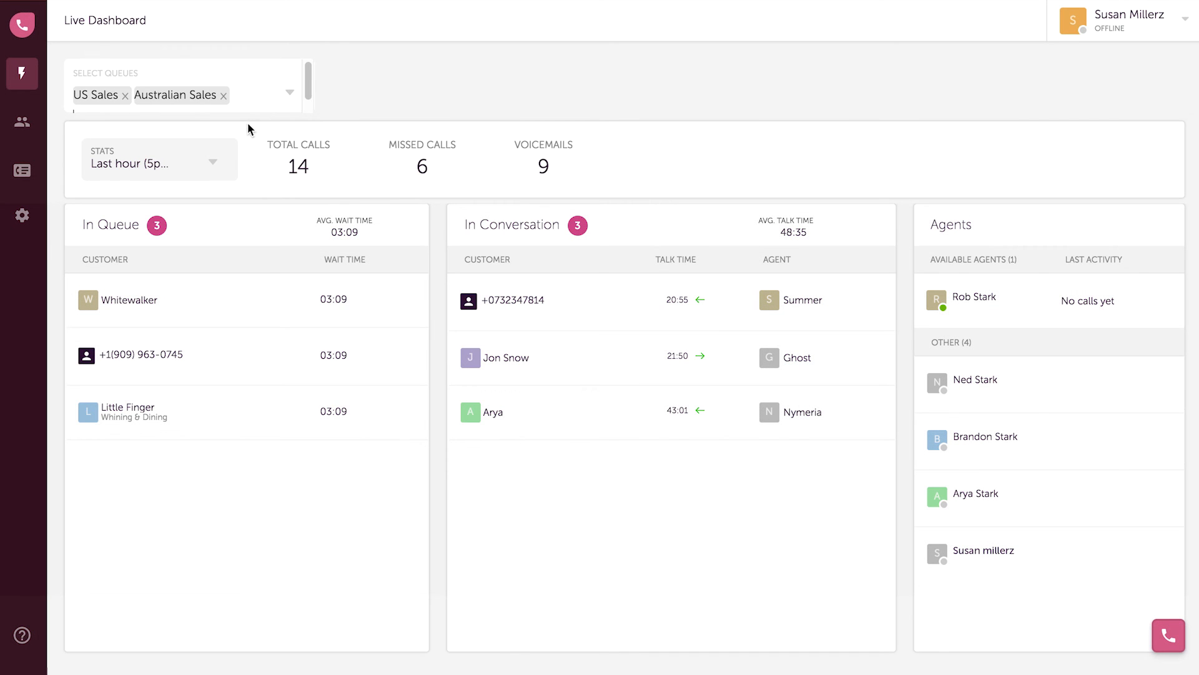
click(216, 166)
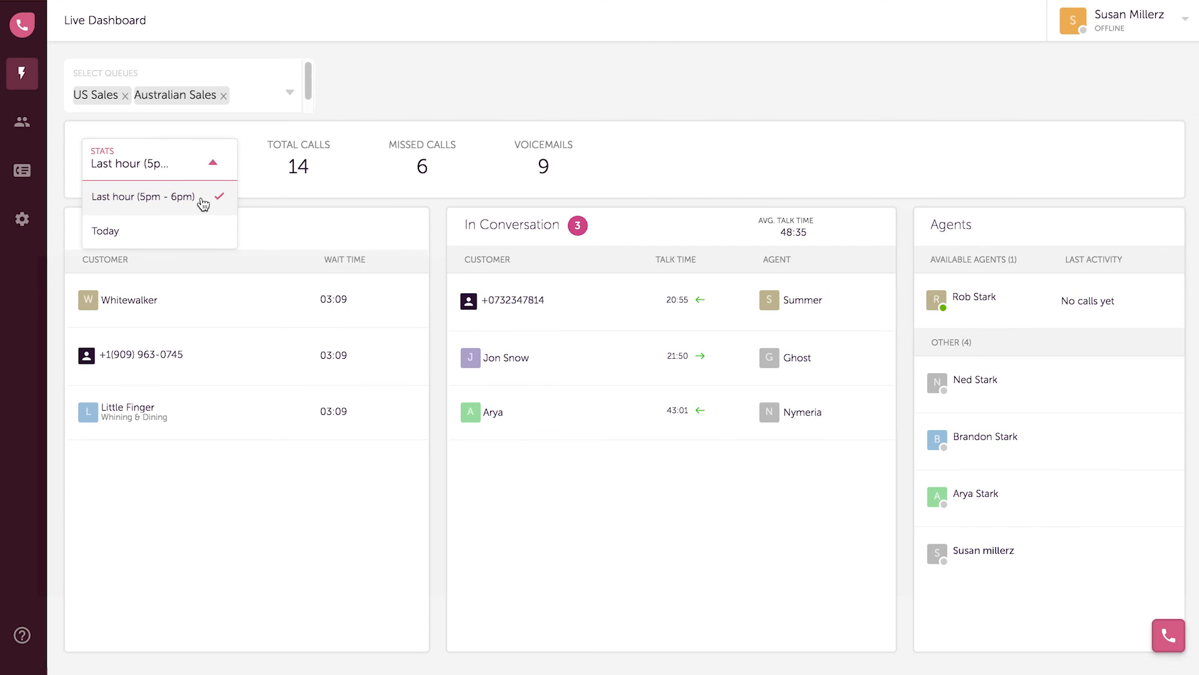
click(202, 198)
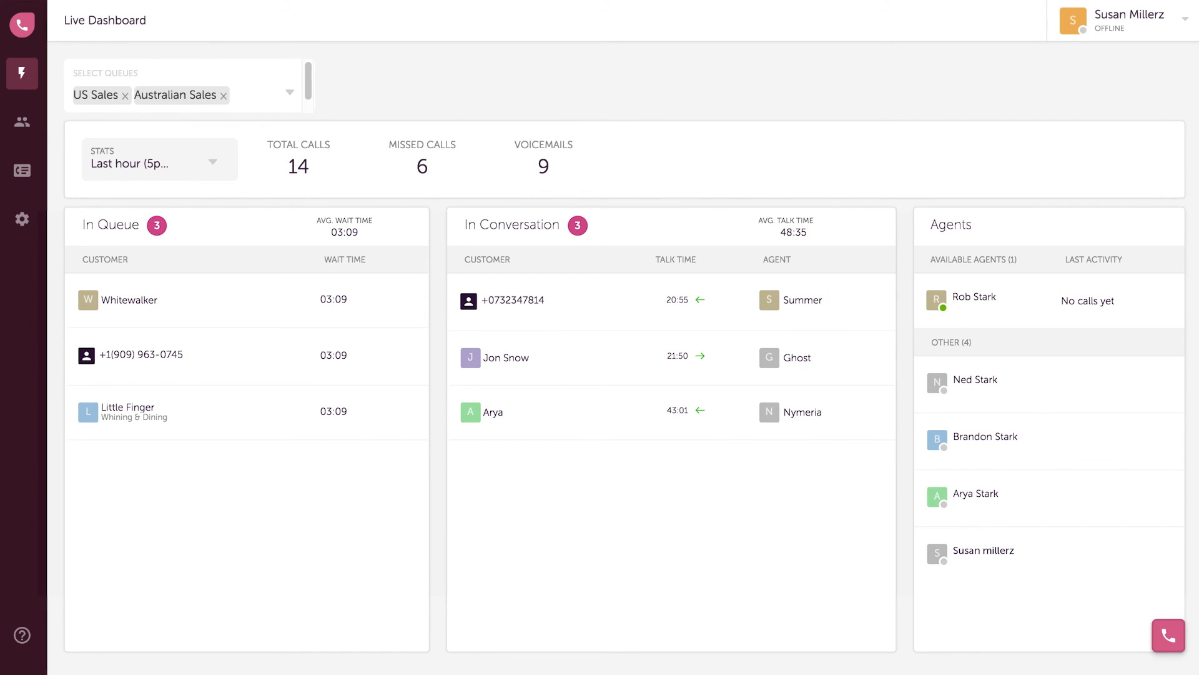